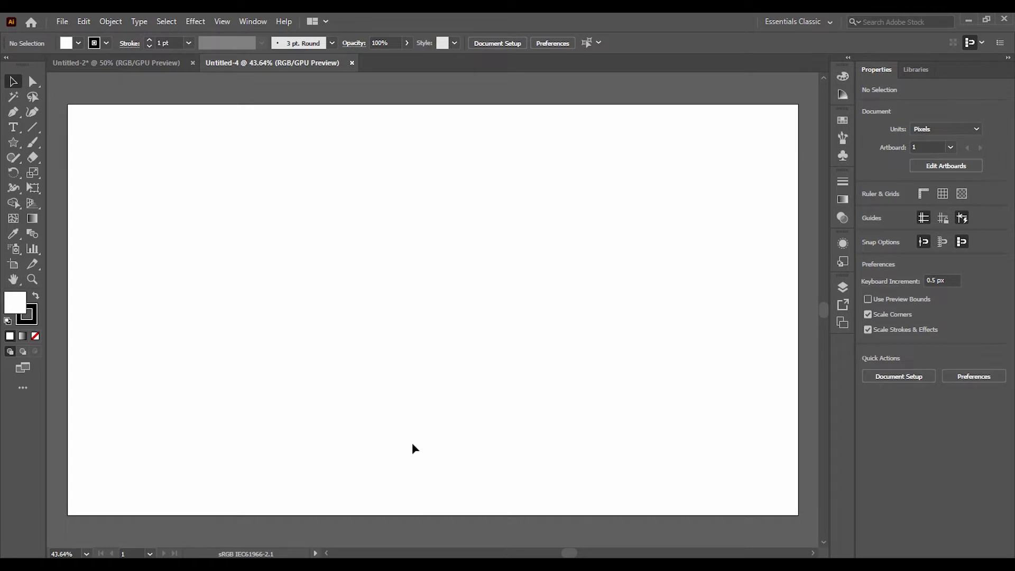
Draw a regular hexagon about 597 by 517 px, rotate it to 270° so it stands on a point, and place it mid-artboard.
right_click(13, 142)
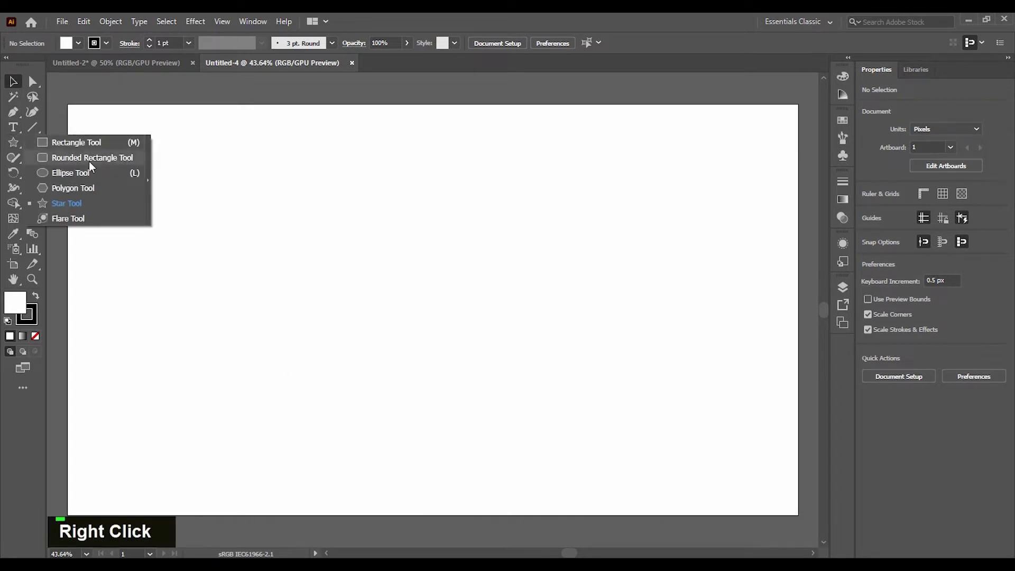
left_click(72, 188)
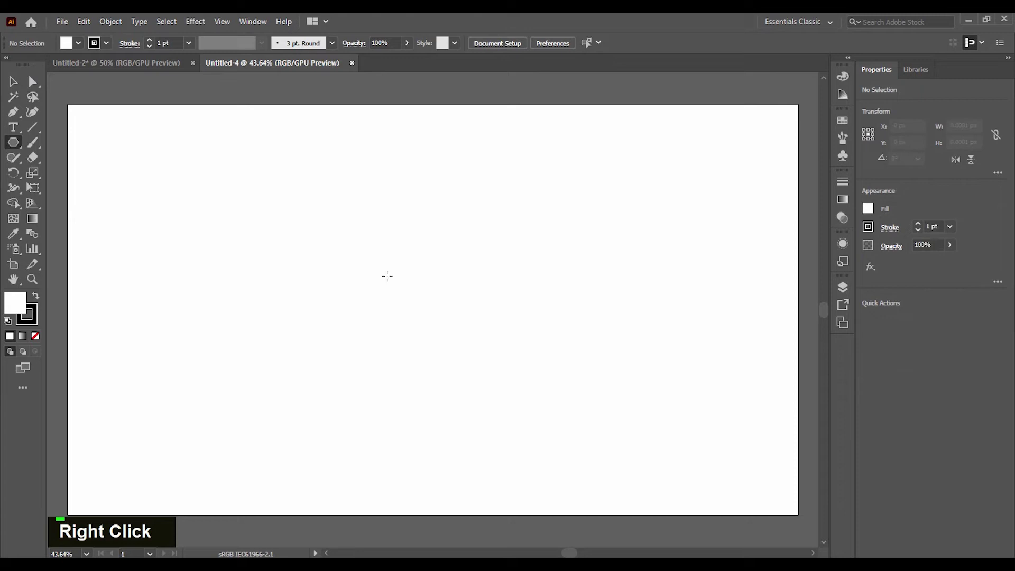
left_click_drag(385, 252, 443, 349)
left_click(15, 83)
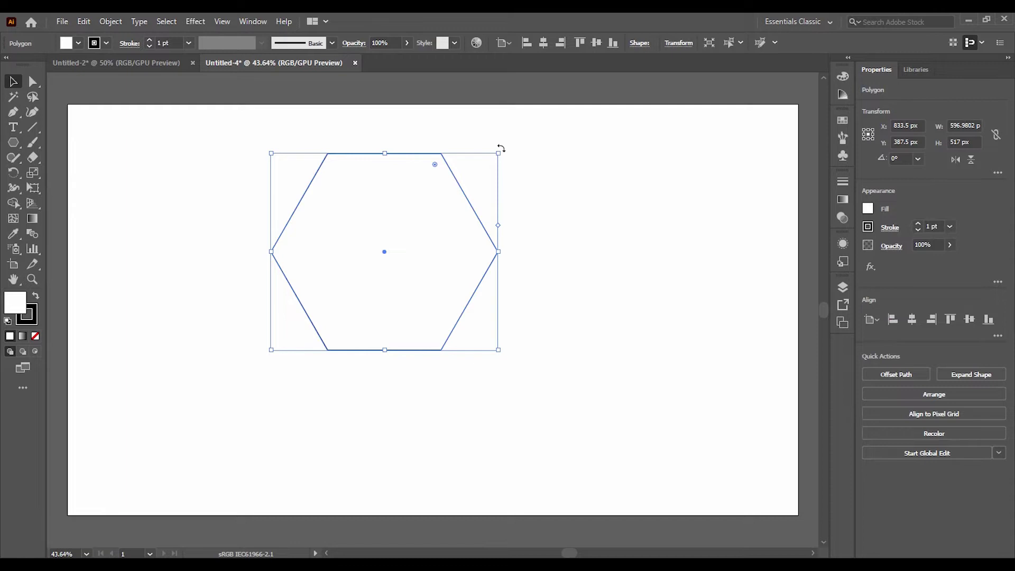
key("alt")
left_click_drag(501, 148, 482, 354)
left_click_drag(389, 248, 419, 285)
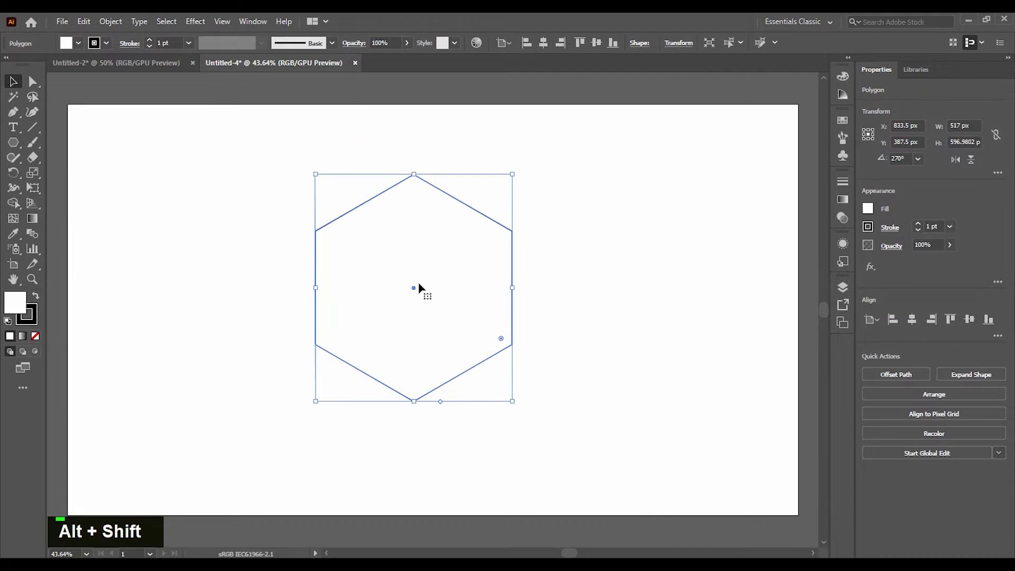
Remove the hexagon's stroke and fill it with medium gray.
left_click(106, 43)
left_click(8, 64)
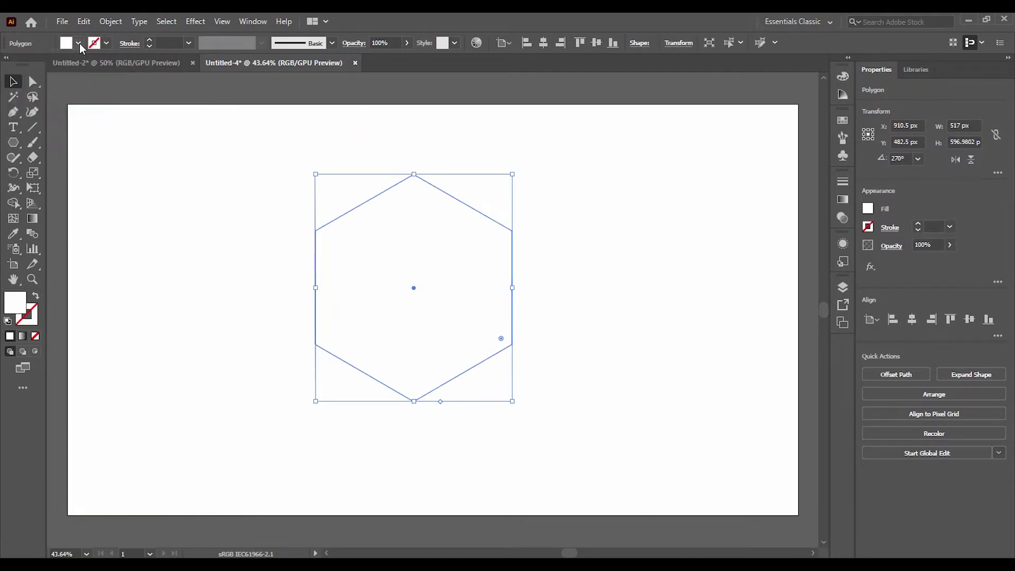
double_click(78, 43)
left_click(62, 102)
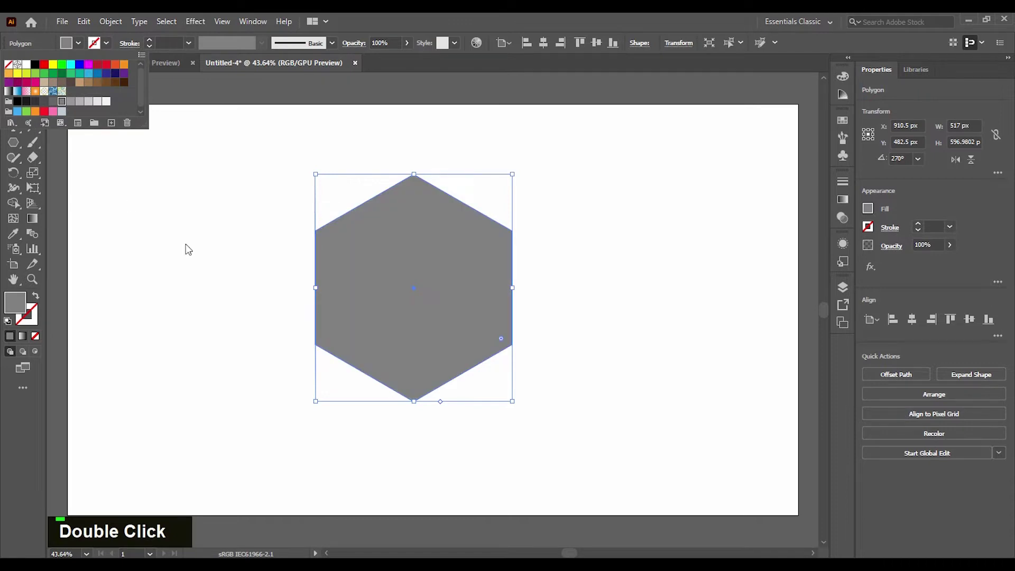
left_click(260, 275)
Shift the hexagon down about 20 px and slightly round all of its corners.
left_click_drag(386, 288, 387, 294)
left_click(308, 367)
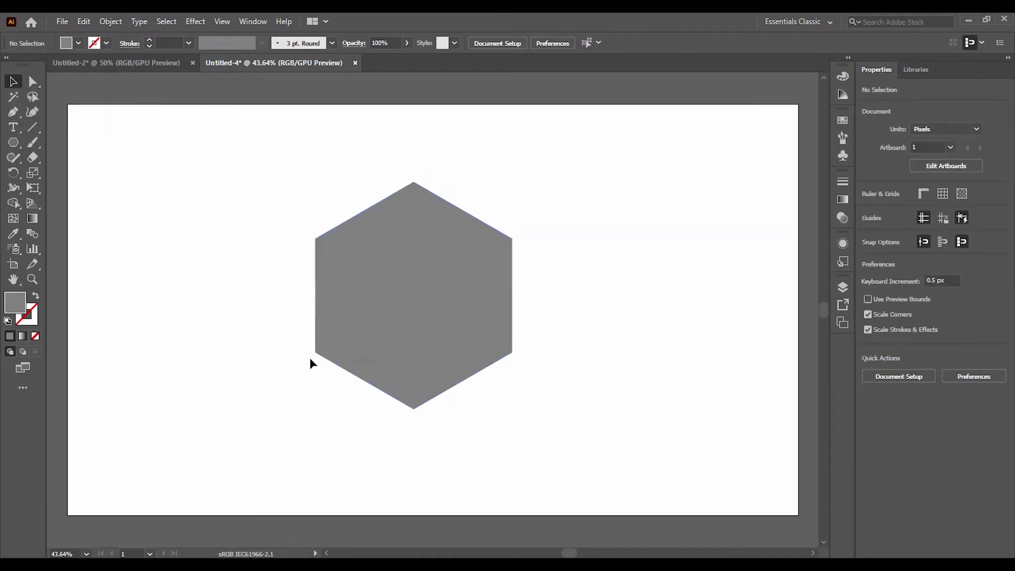
left_click(362, 331)
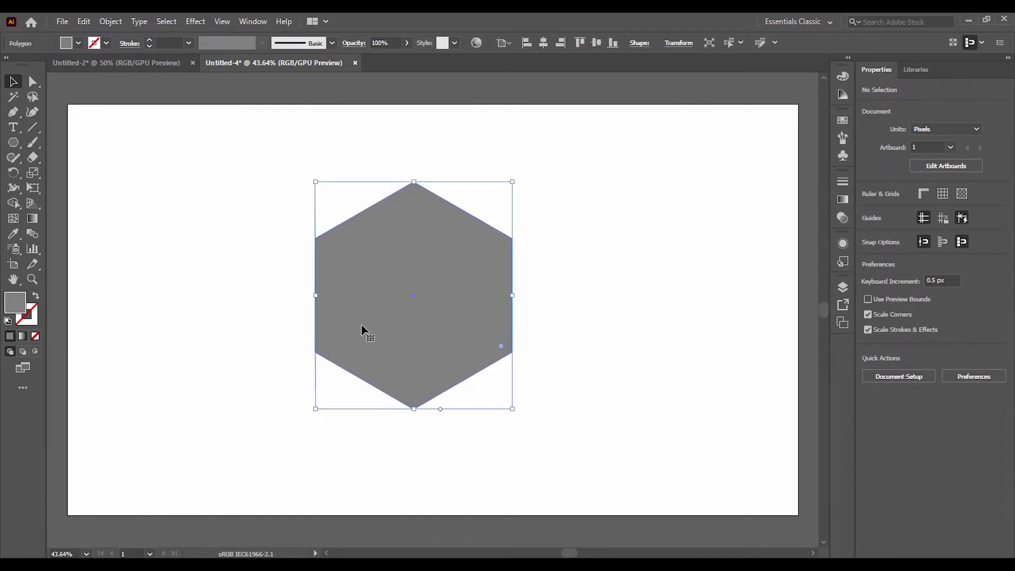
left_click(33, 83)
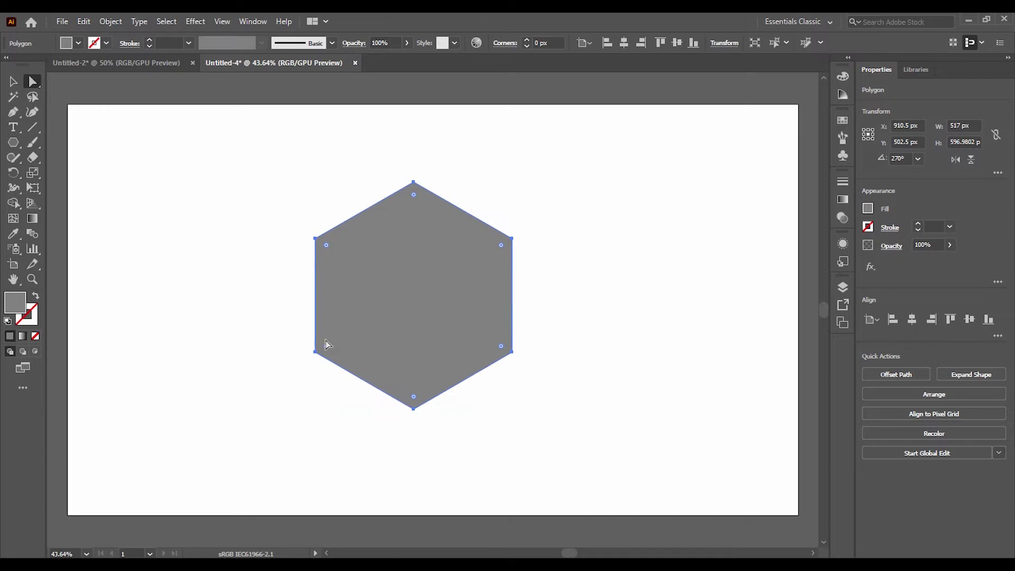
left_click_drag(327, 348, 328, 347)
left_click(281, 346)
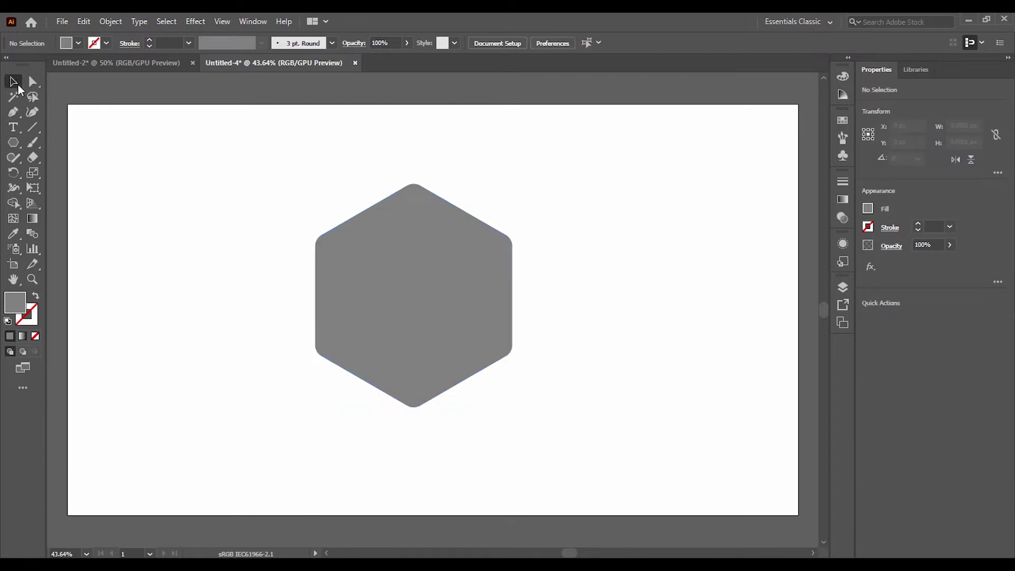
Duplicate the rounded hexagon straight upward by about 48 px so the two overlap.
left_click(18, 86)
left_click(410, 336)
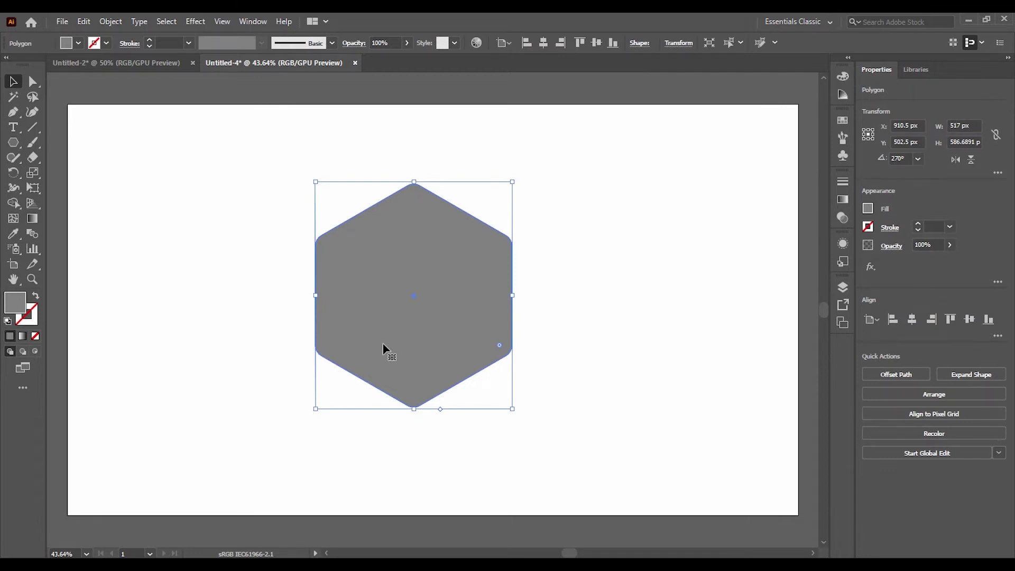
left_click_drag(385, 347, 385, 330)
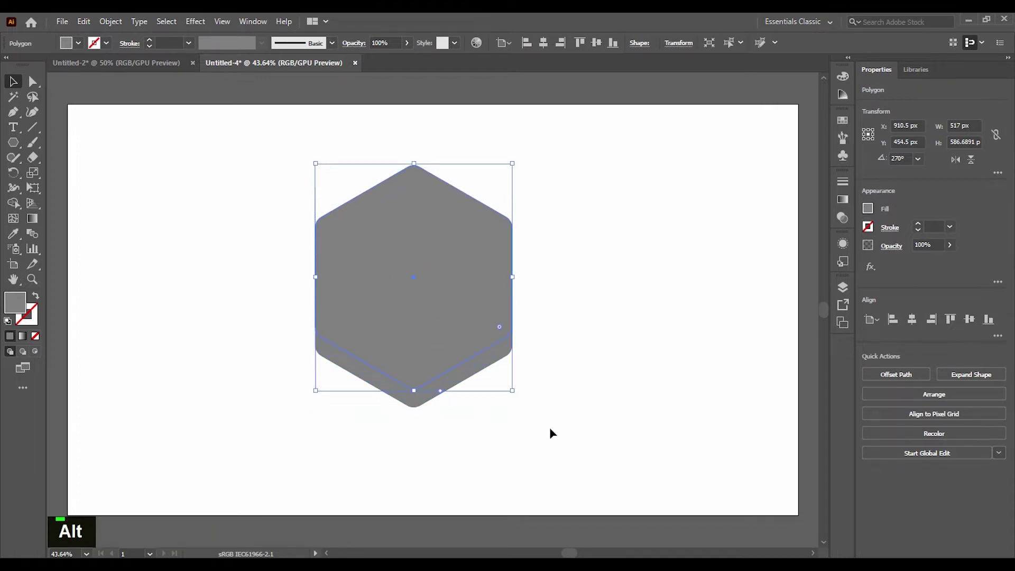
Subtract the upper hexagon from the lower one with Pathfinder's Minus Front, leaving a V-shaped chevron.
left_click_drag(492, 336, 402, 262)
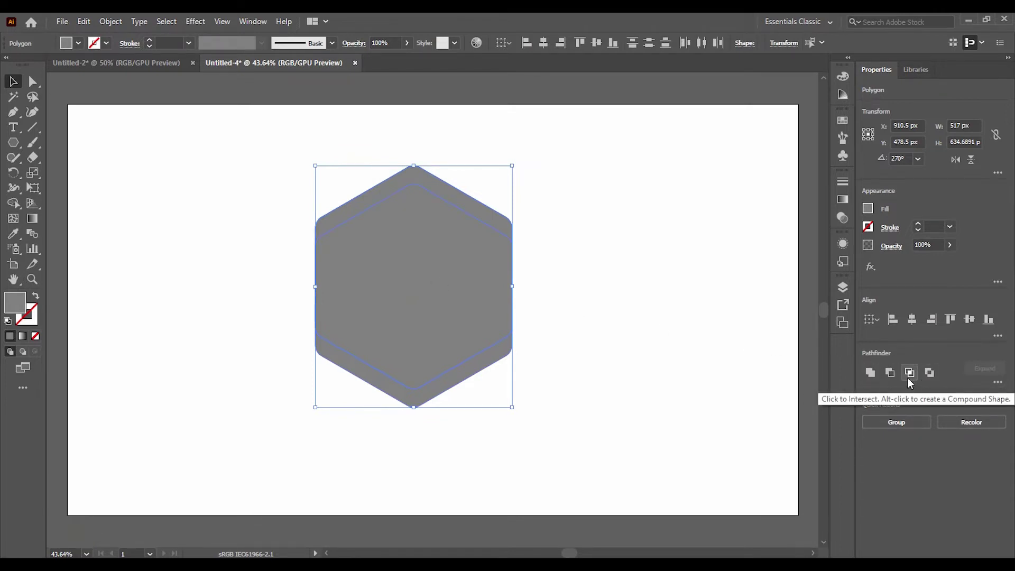
left_click(252, 21)
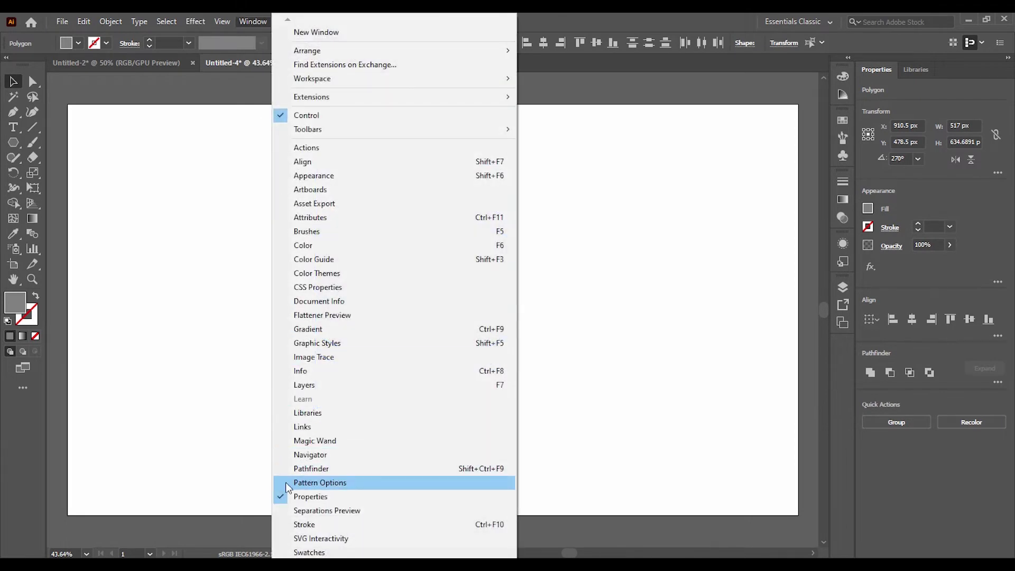
left_click(301, 468)
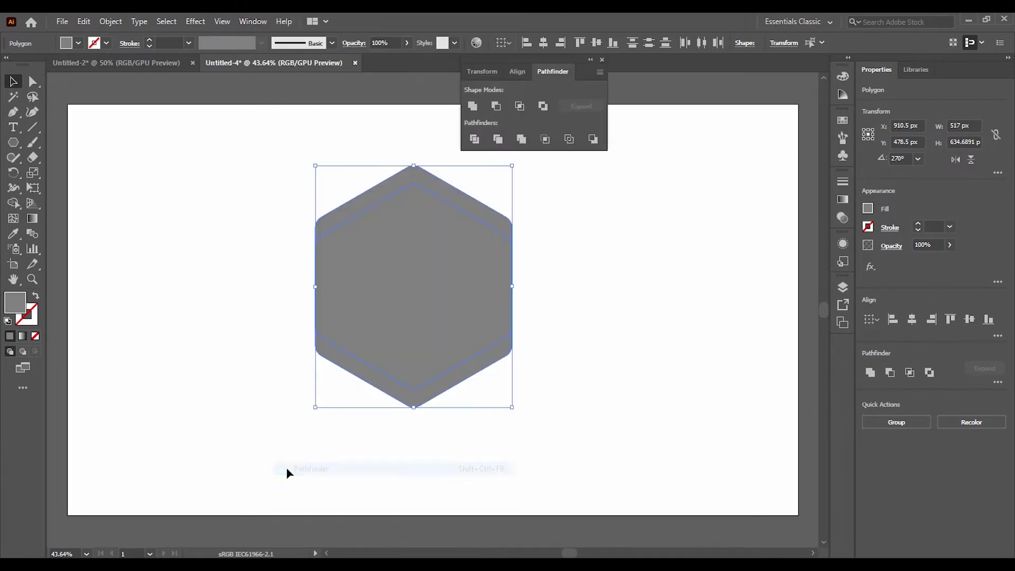
left_click(495, 107)
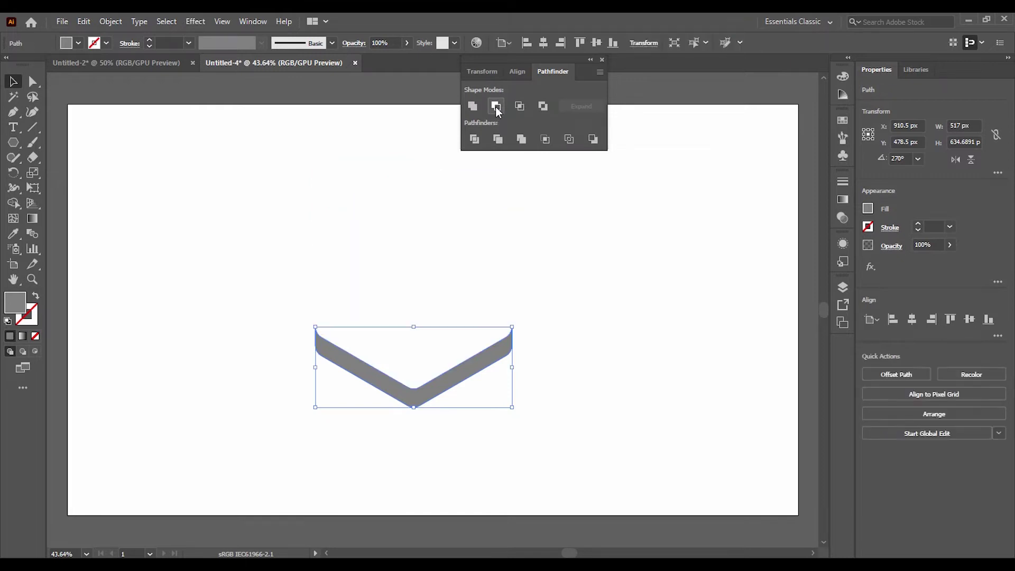
left_click(602, 59)
left_click(553, 273)
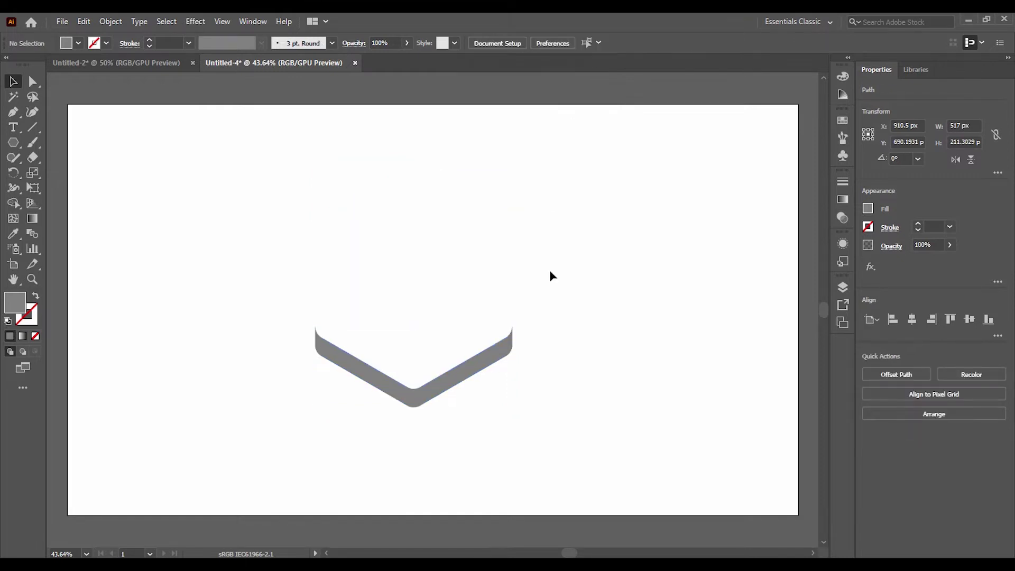
Duplicate the chevron upward by about 72 px and repeat the duplication once to stack three chevrons.
left_click(439, 398)
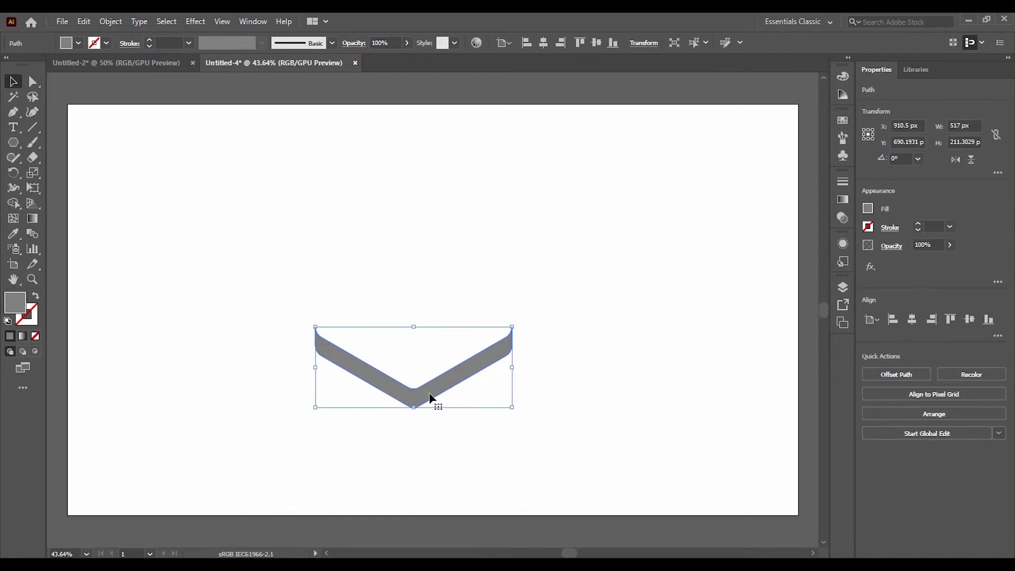
left_click_drag(429, 397, 431, 370)
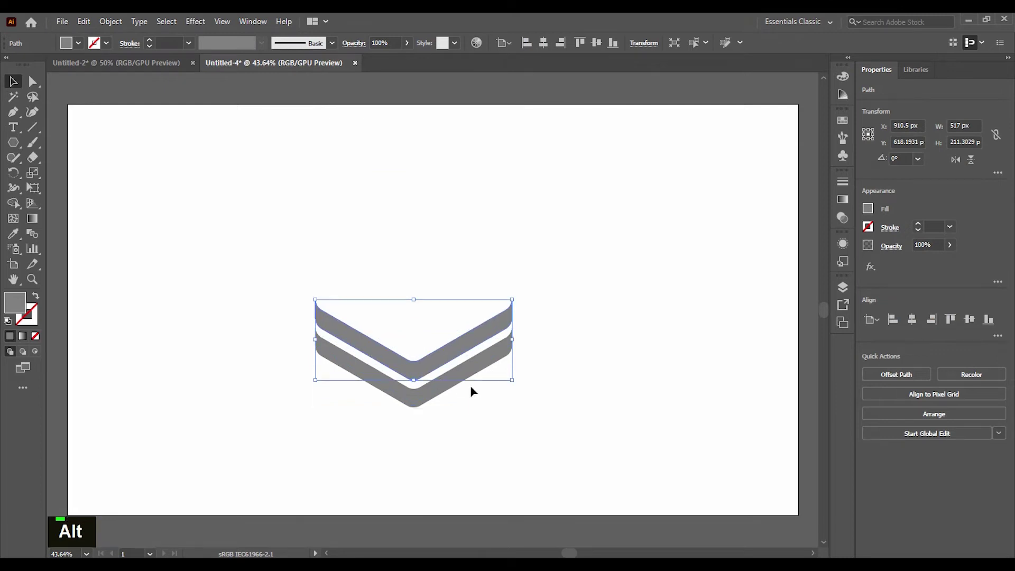
key("ctrl+d")
left_click(506, 395)
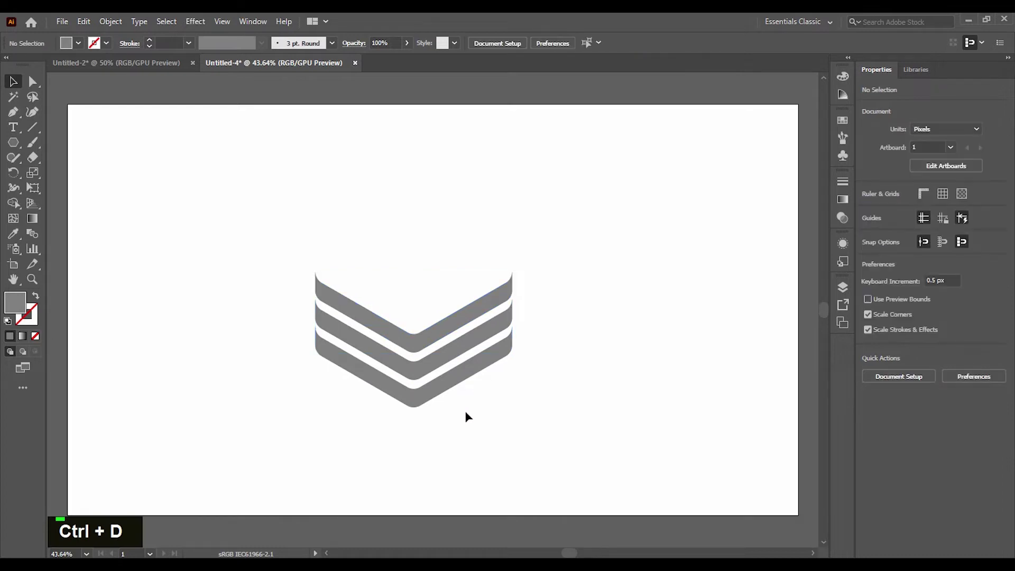
Draw a circle about 345 px in diameter over the chevrons and centre it horizontally on them.
right_click(13, 142)
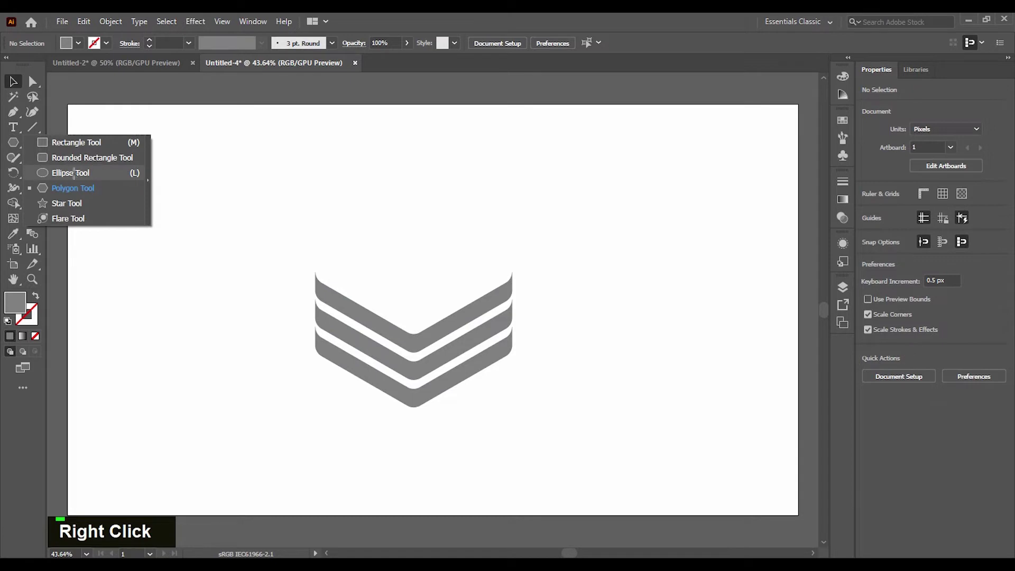
left_click(74, 173)
left_click_drag(375, 286, 503, 409)
left_click(14, 81)
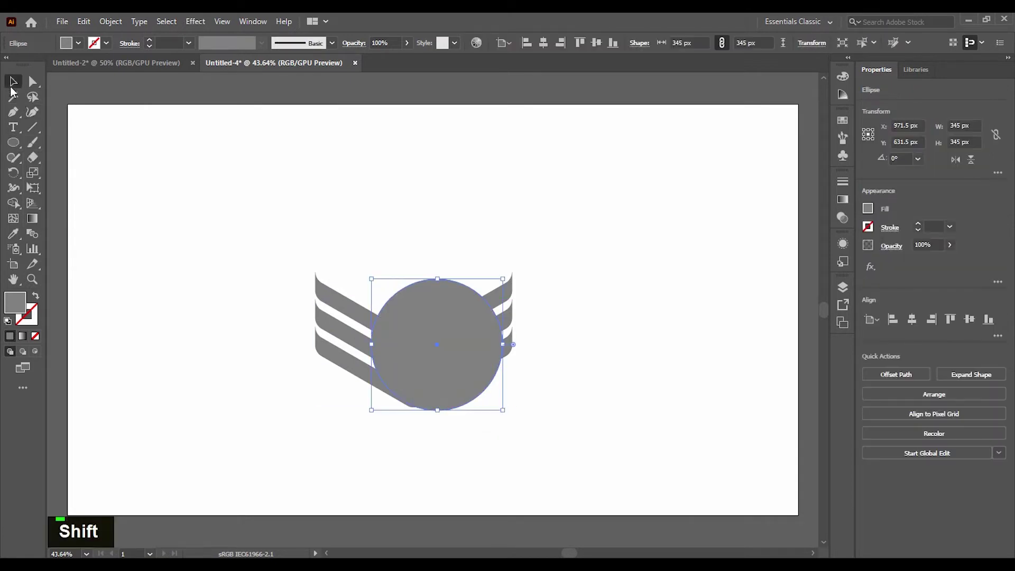
left_click_drag(435, 376, 414, 378)
left_click_drag(527, 440, 380, 251)
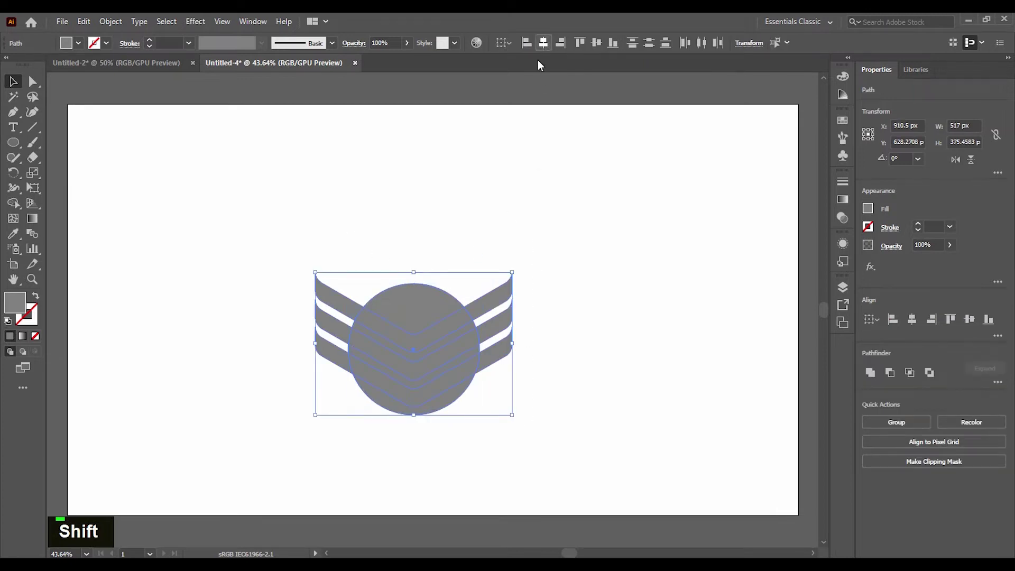
left_click(422, 240)
Copy the circle in place in front and scale the copy from its centre to about 283 px.
left_click(418, 295)
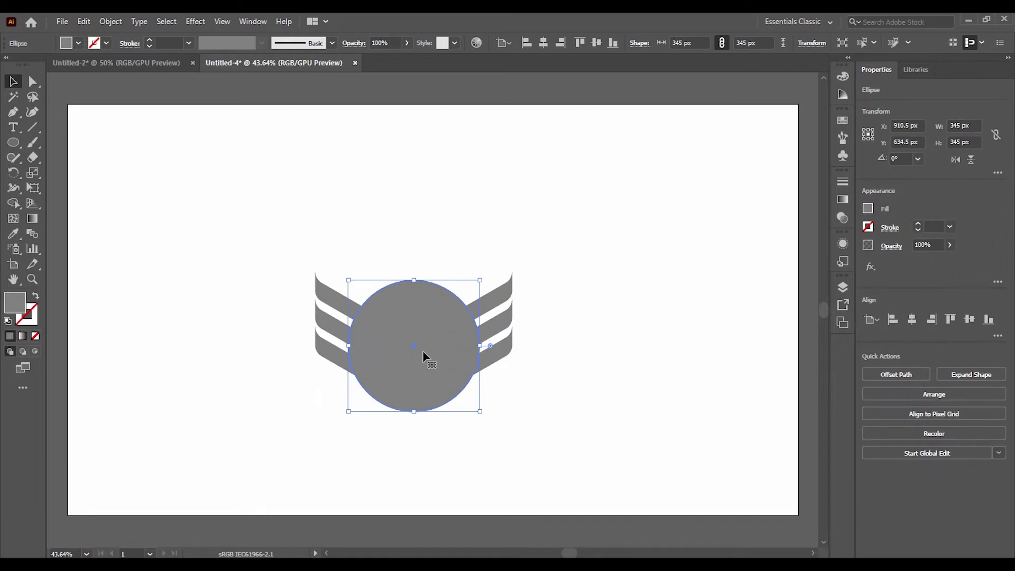
key("ctrl")
key("ctrl+c")
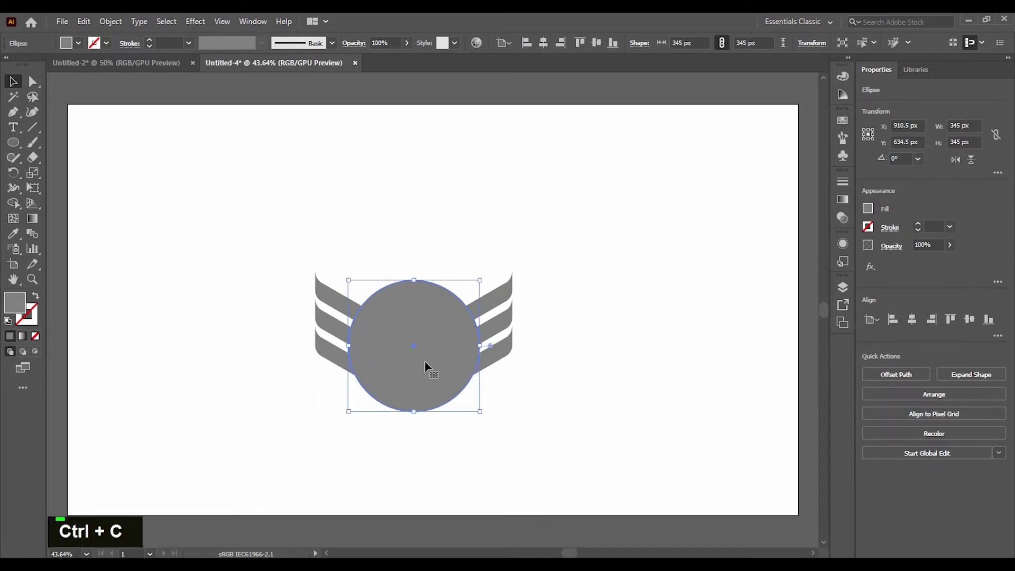
key("ctrl")
key("ctrl+f")
left_click_drag(481, 411, 471, 400)
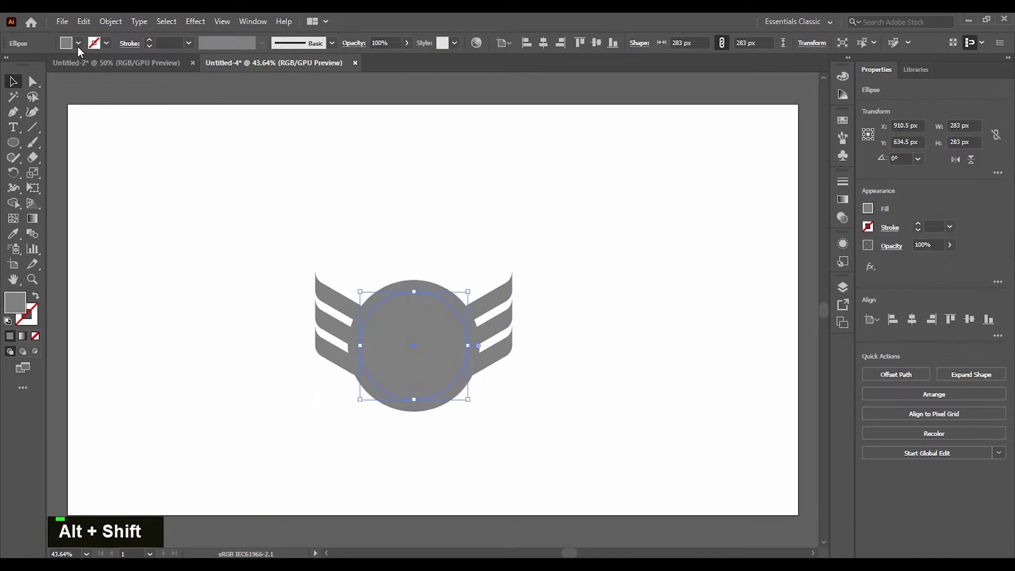
Remove the inner circle's fill and give it a yellow stroke of 8 pt.
left_click(78, 43)
left_click(8, 65)
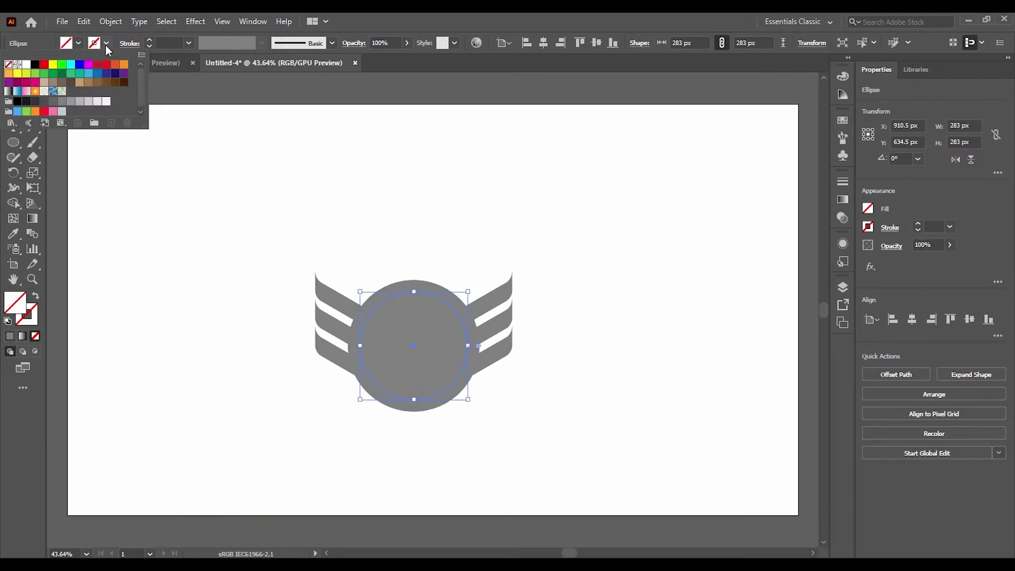
left_click(53, 72)
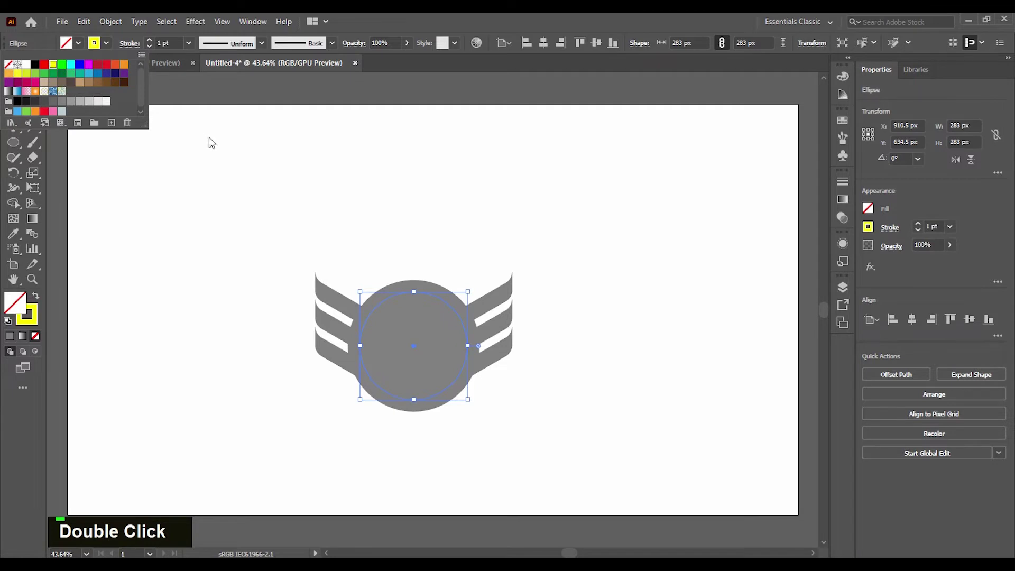
left_click(148, 40)
left_click(148, 40)
left_click(286, 258)
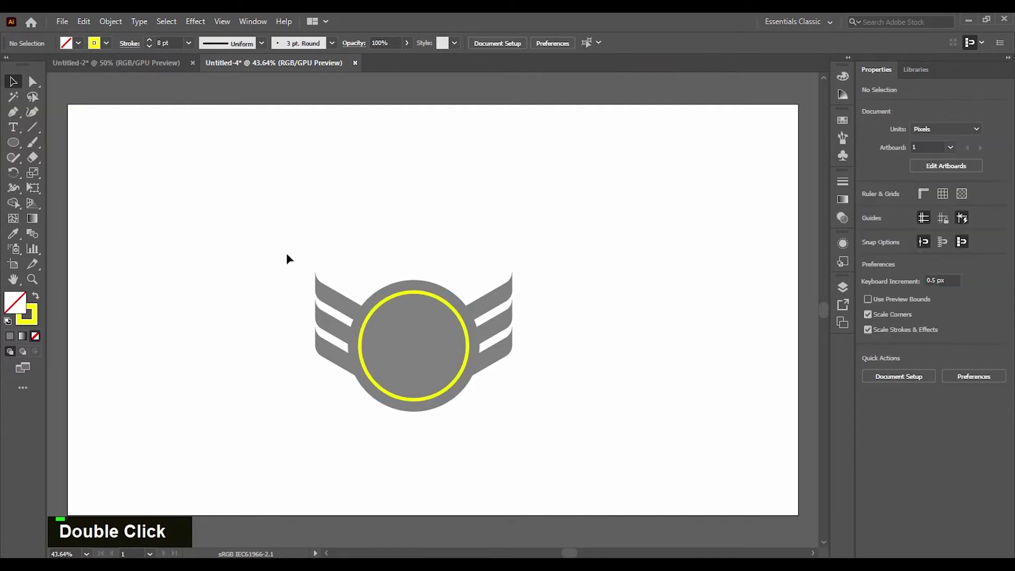
Add the letter "S" as text above the circle and enlarge it to about 230 pt.
right_click(13, 131)
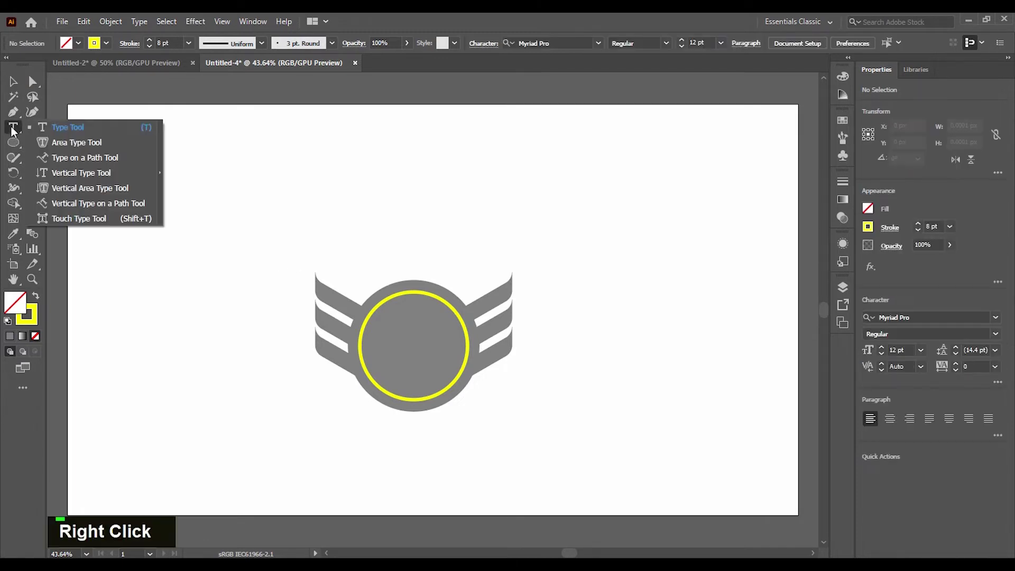
left_click(67, 128)
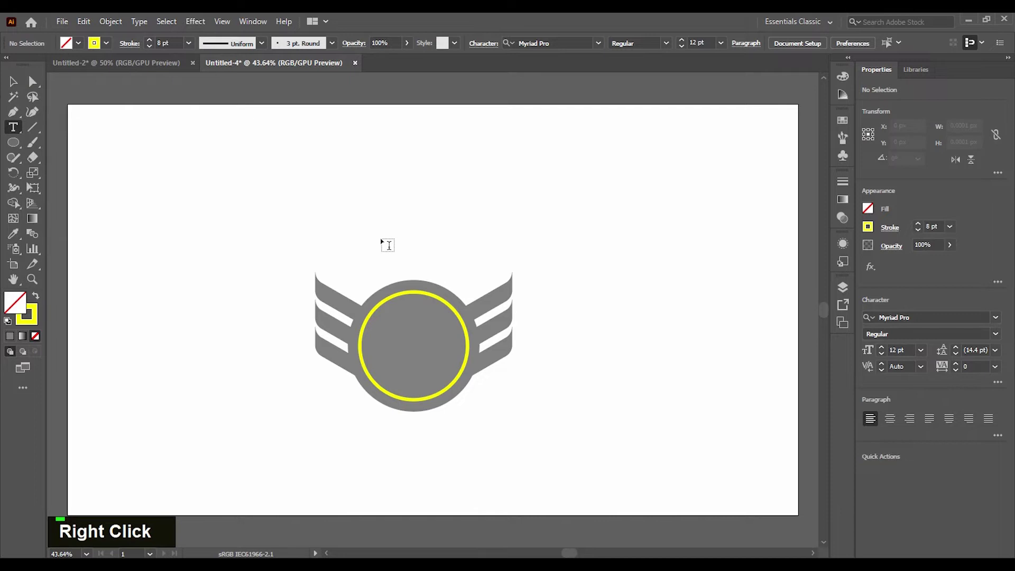
left_click(369, 215)
key("BackSpace")
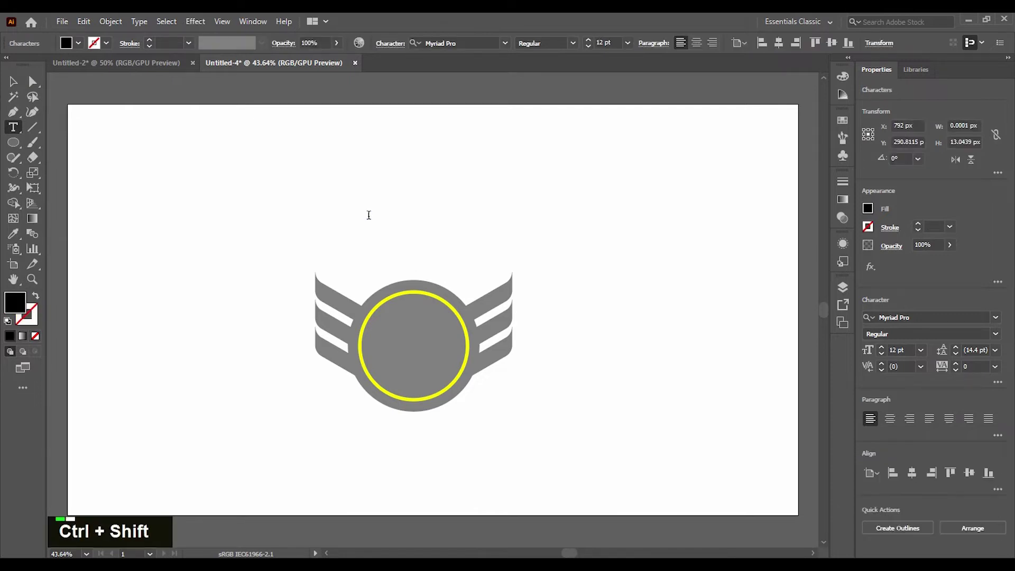
type("S")
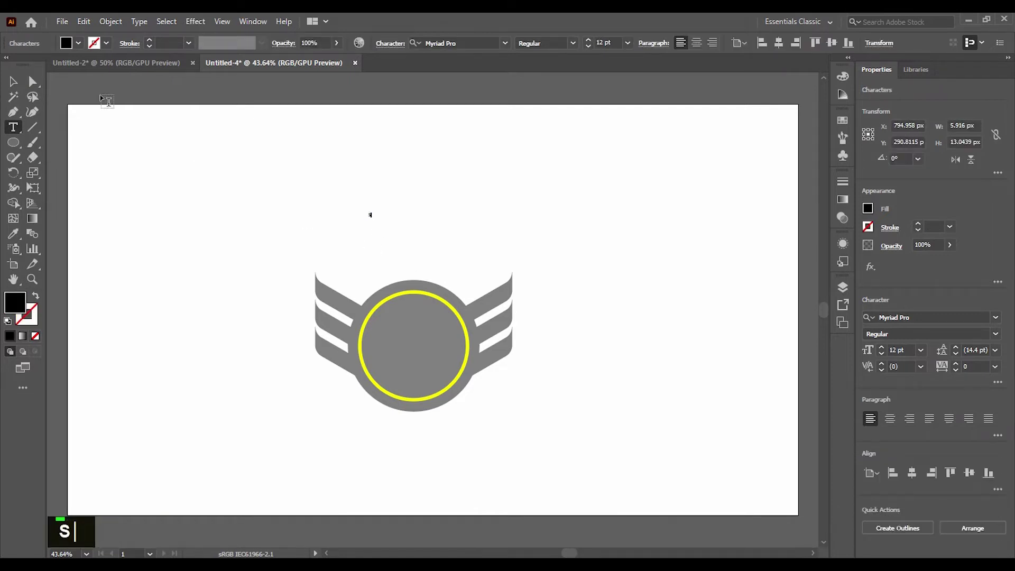
left_click(13, 82)
left_click_drag(376, 221, 442, 249)
Set the letter S in the Roboto Bold font.
left_click(468, 46)
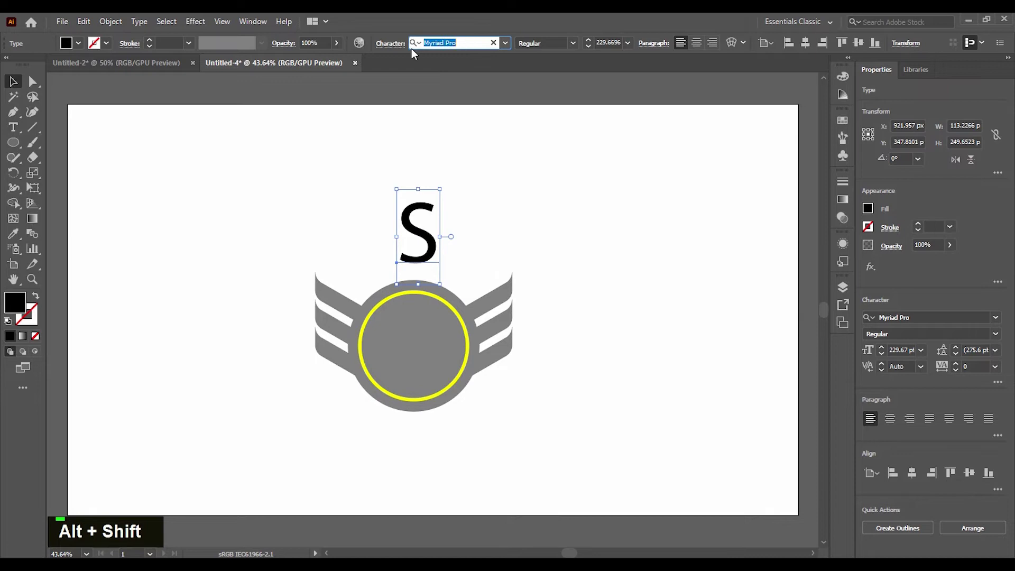
type("robo")
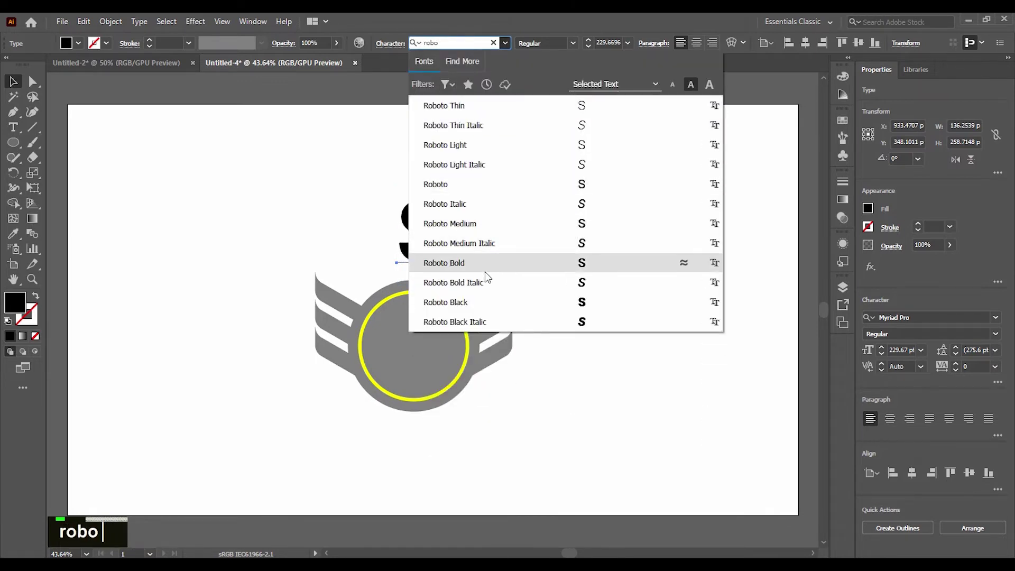
left_click(592, 263)
Move the S into the middle of the yellow ring and centre it horizontally with the rest of the badge.
left_click_drag(427, 235, 419, 341)
key("ctrl+a")
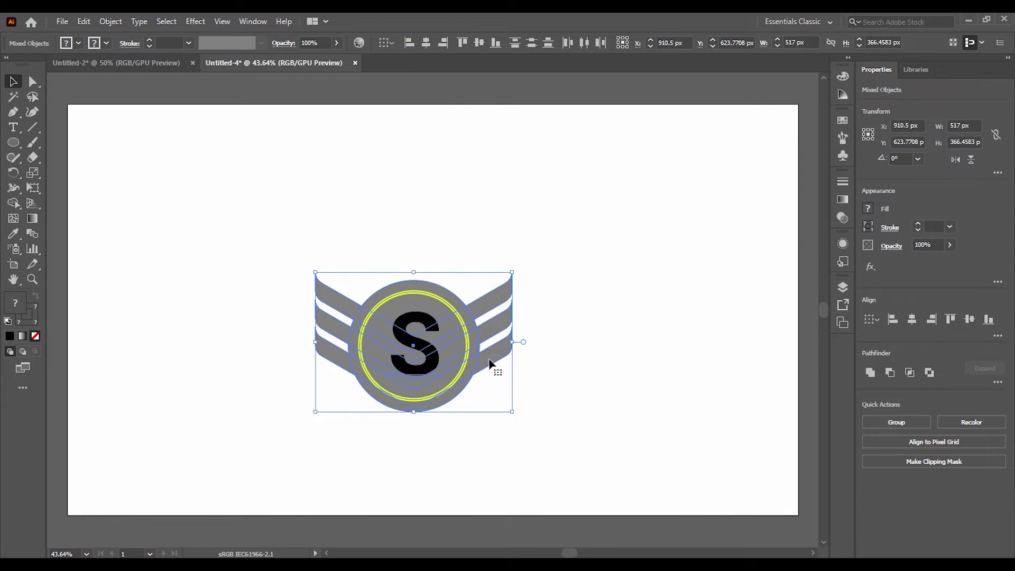
left_click(426, 44)
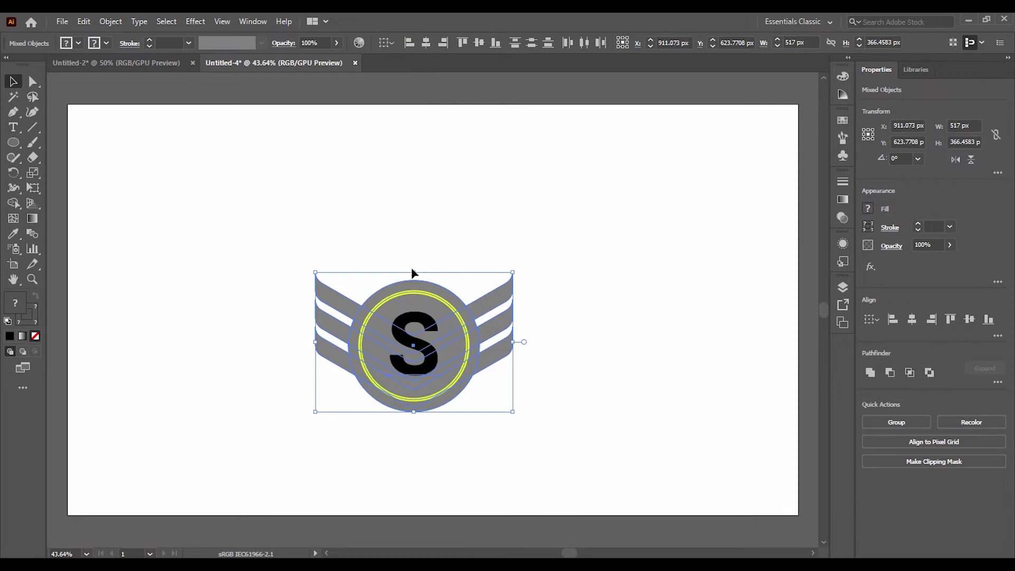
left_click(644, 389)
Expand the whole badge's appearance, objects, fills and strokes, and split the overlapping shapes with Pathfinder Divide.
key("ctrl+a")
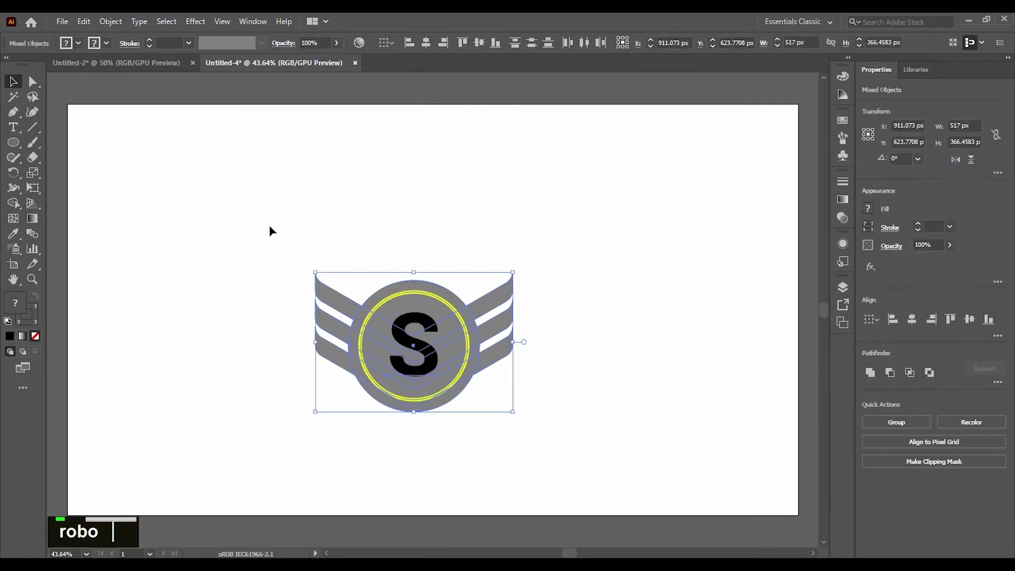
left_click(110, 24)
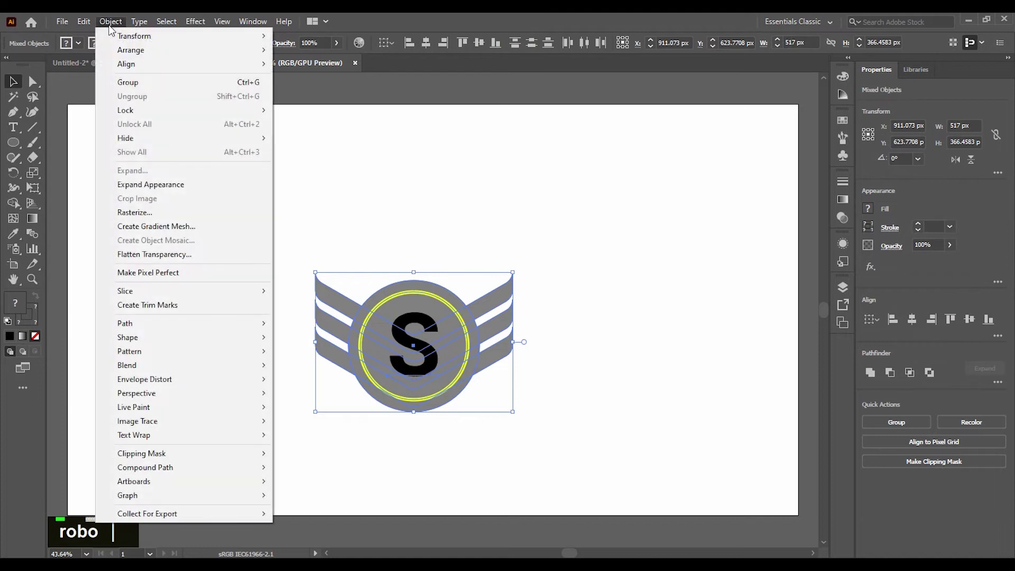
left_click(188, 186)
left_click(109, 24)
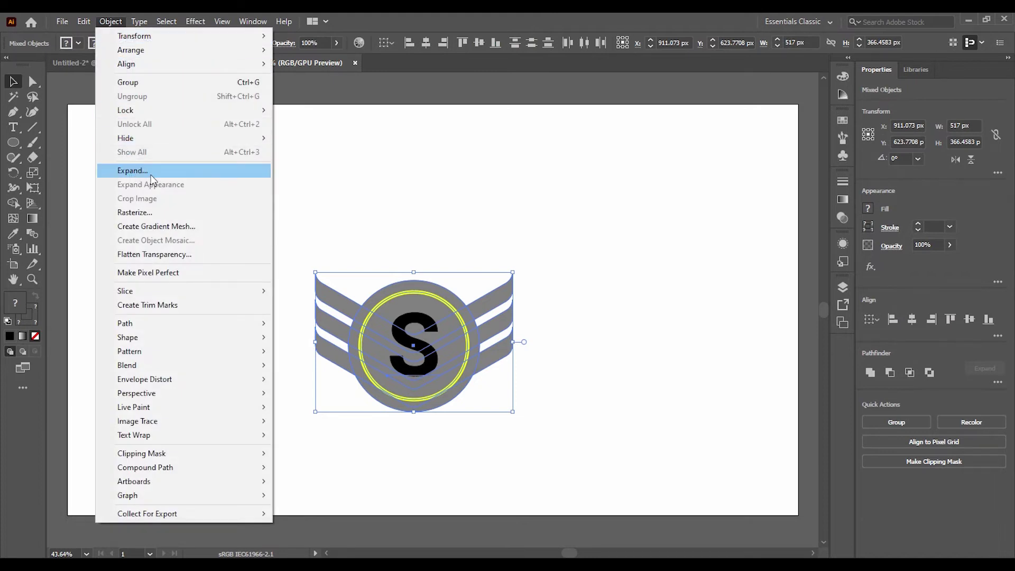
left_click(151, 174)
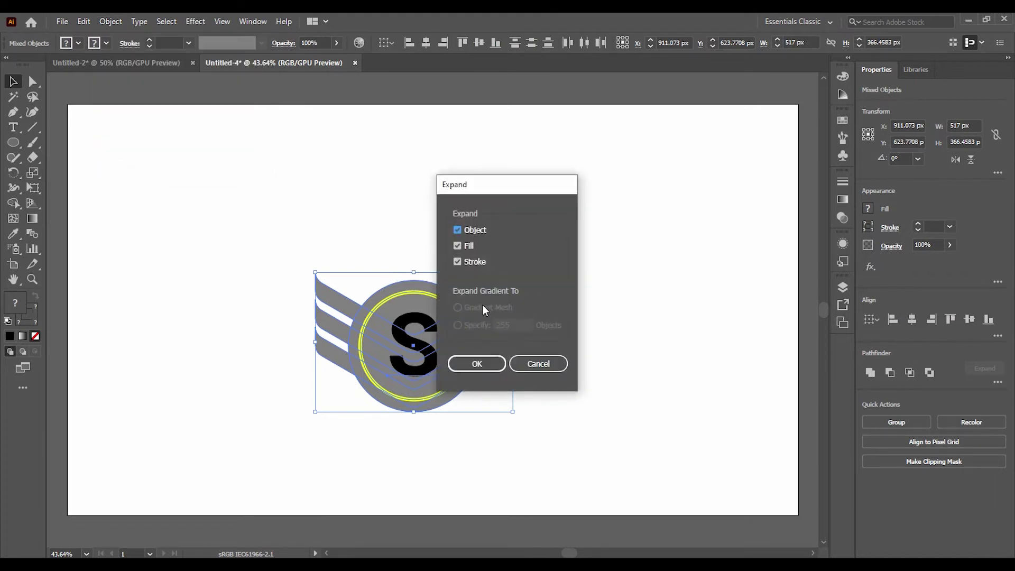
left_click(484, 365)
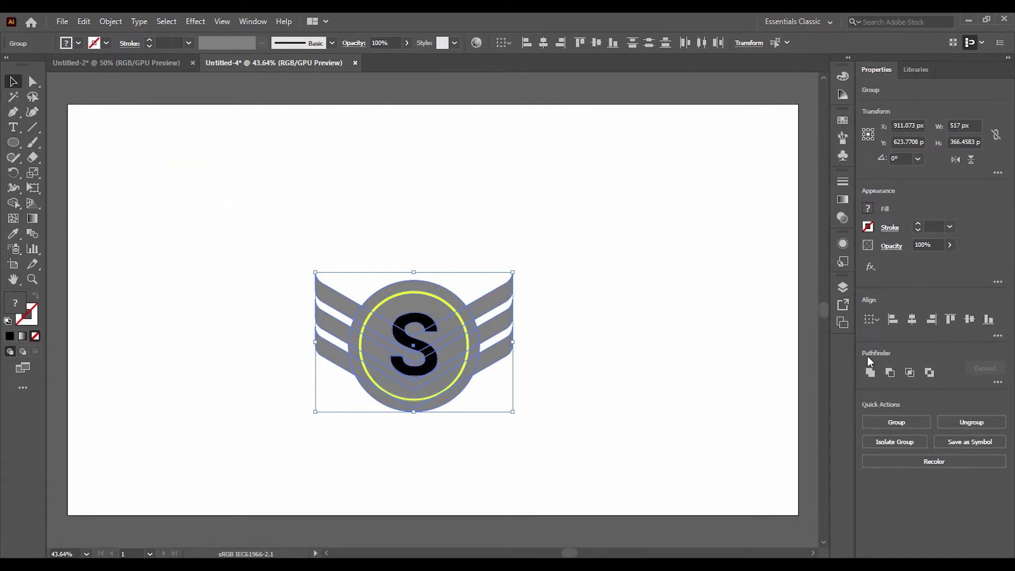
left_click(997, 382)
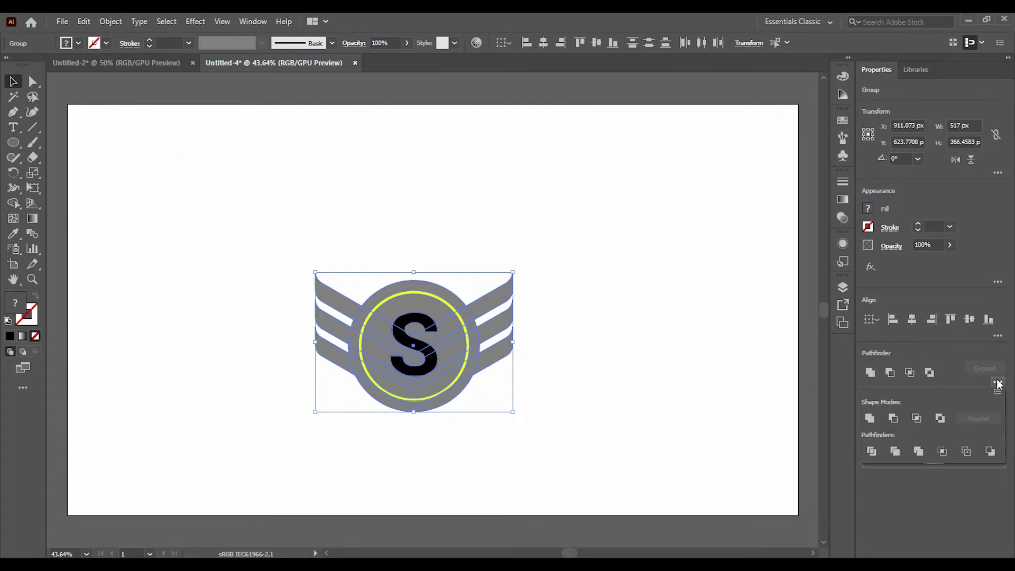
left_click(874, 453)
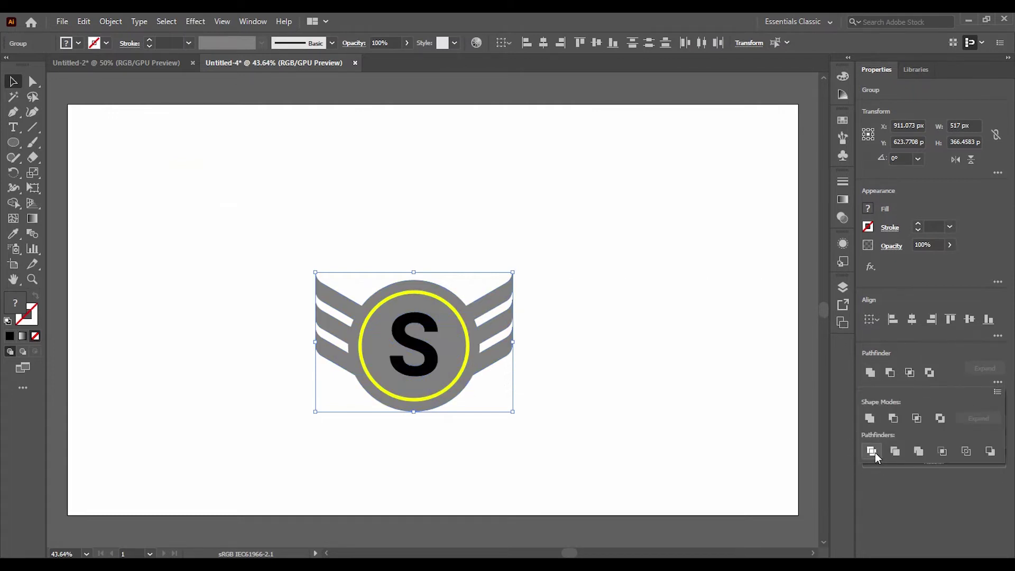
Move the divided badge up about 80 px and ungroup its pieces.
left_click(391, 325)
left_click_drag(428, 360, 423, 312)
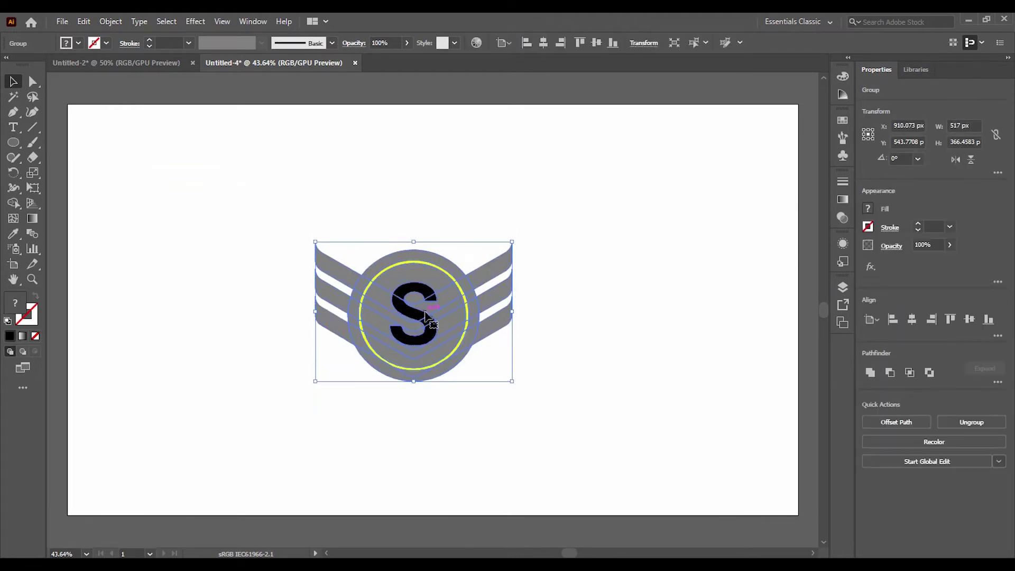
right_click(421, 305)
left_click(482, 410)
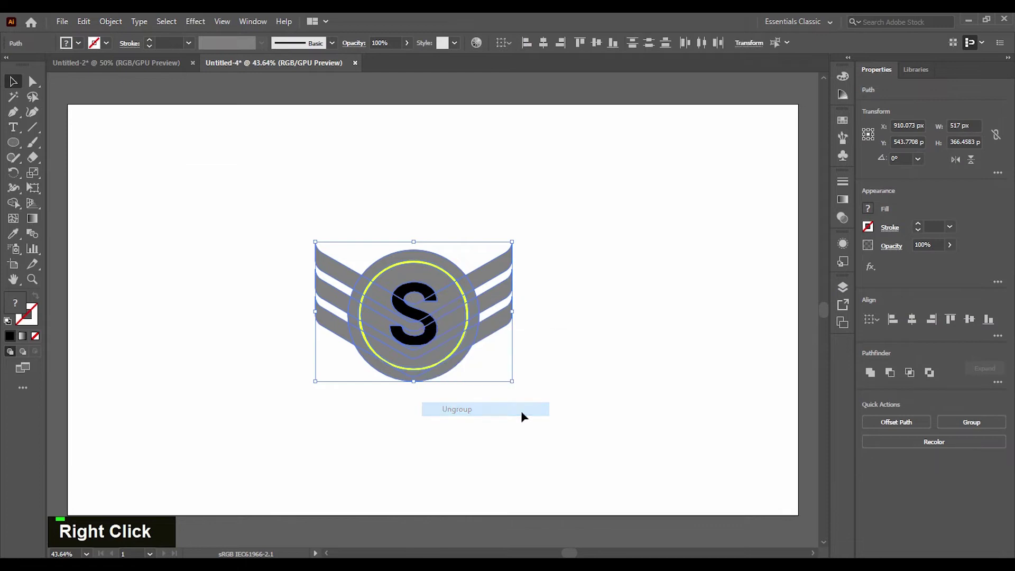
left_click(547, 408)
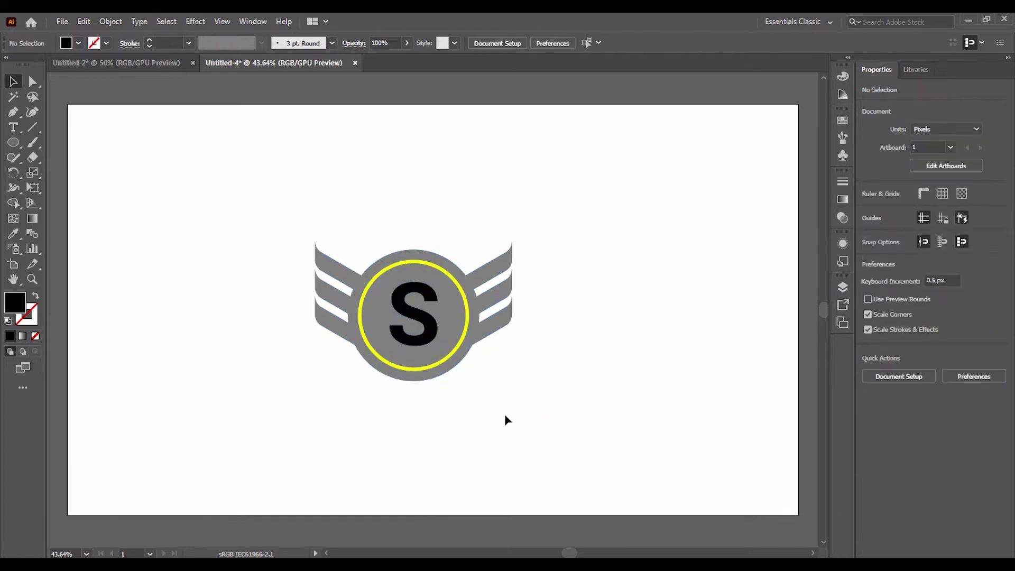
Delete all the black pieces of the letter S so that it becomes a cut-out in the gray circle.
left_click(421, 311)
key("BackSpace")
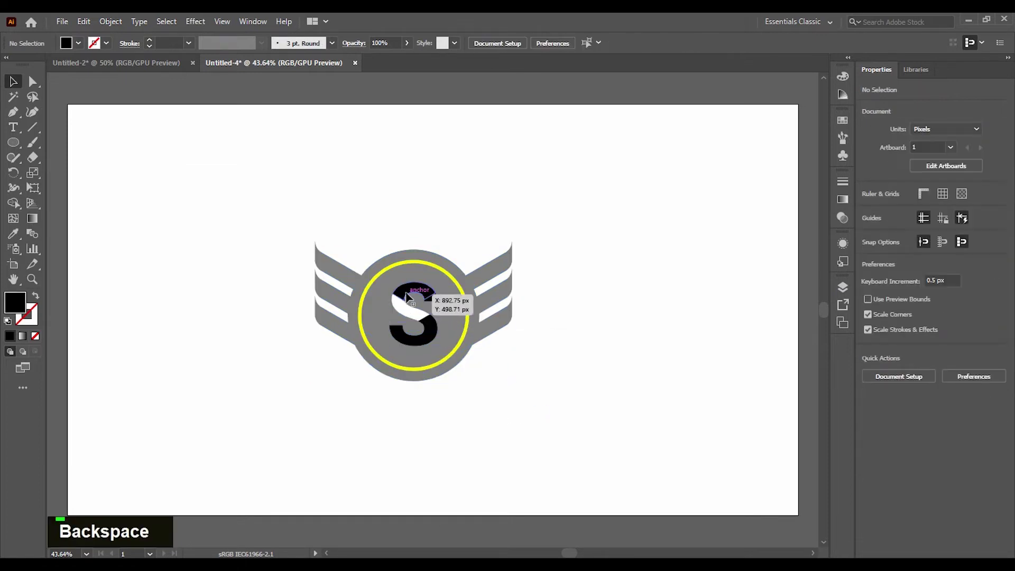
left_click(407, 293)
key("BackSpace")
left_click(430, 295)
key("BackSpace")
left_click(430, 332)
key("BackSpace")
left_click(404, 332)
key("BackSpace")
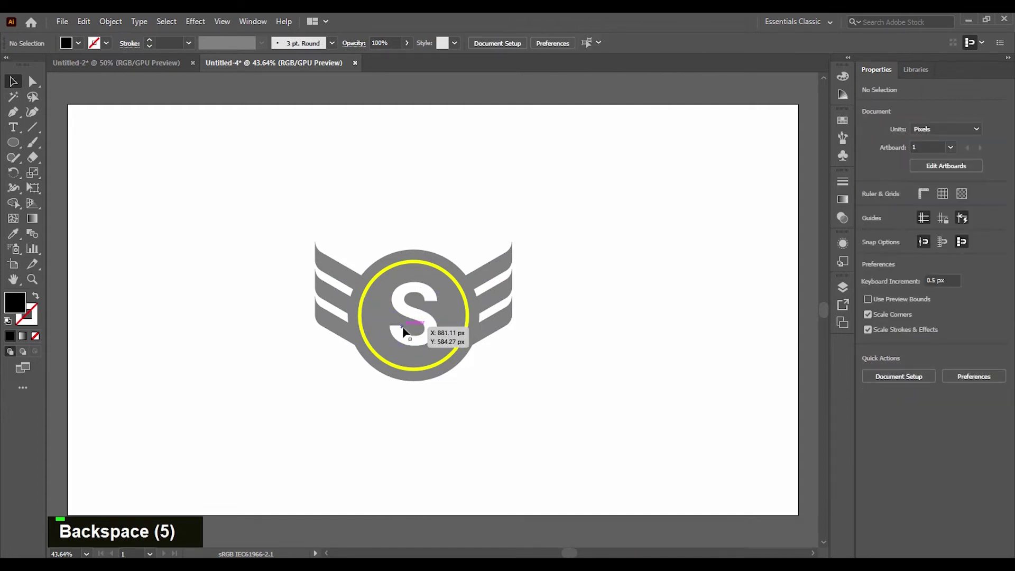
left_click(403, 330)
key("BackSpace")
left_click(432, 342)
key("BackSpace")
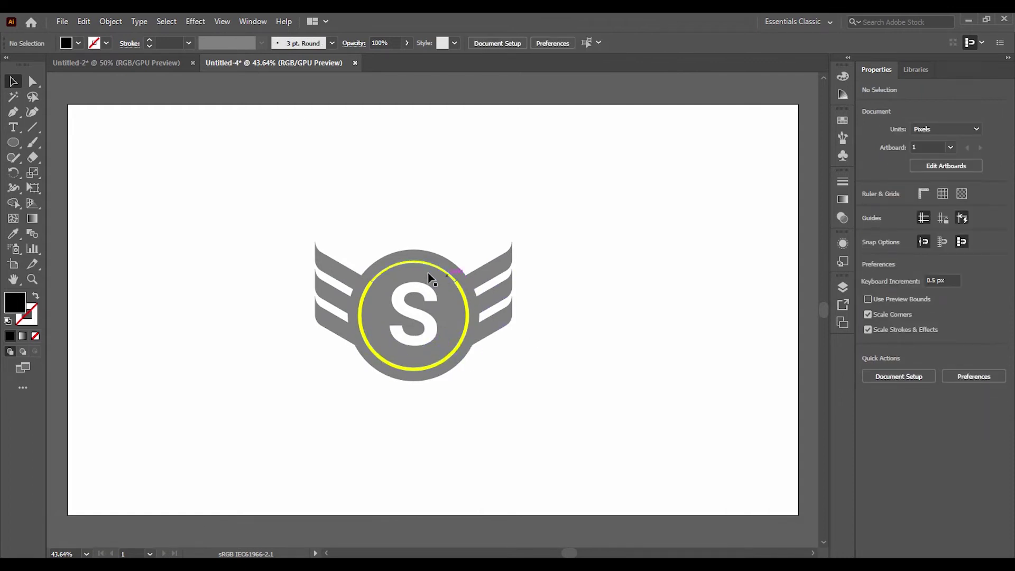
Select all yellow ring segments by their colour with the Magic Wand and delete them.
left_click(14, 97)
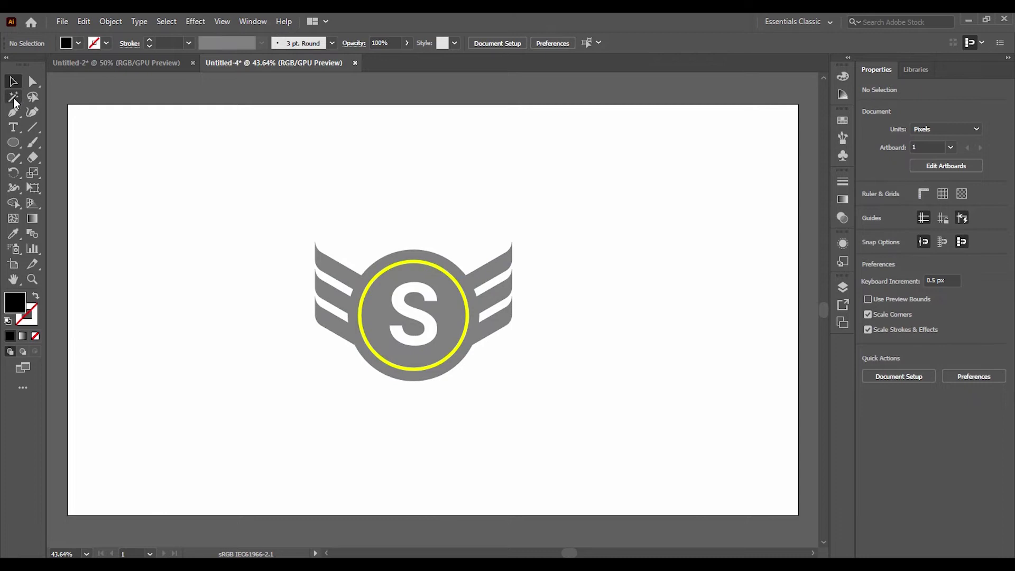
left_click(461, 291)
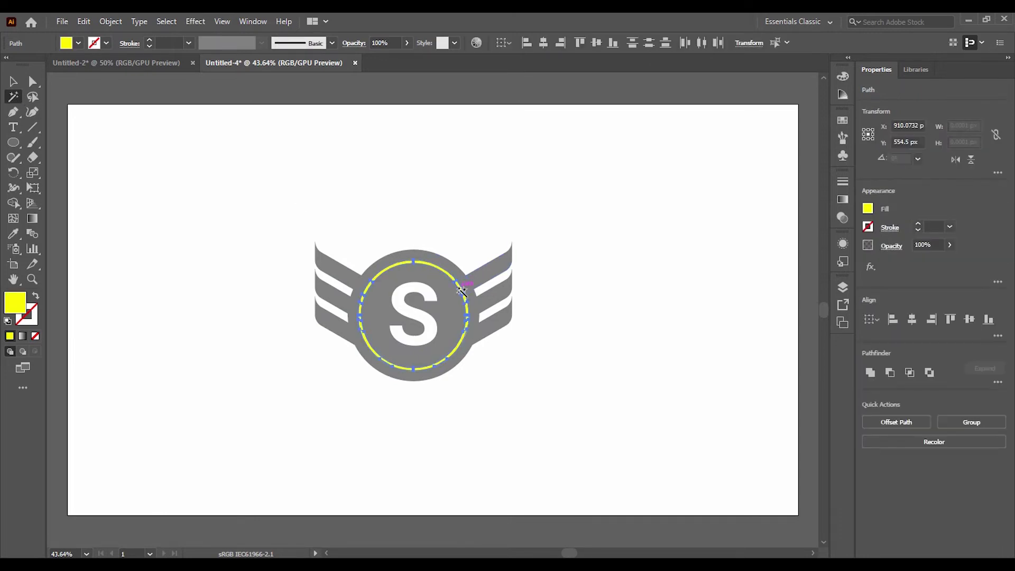
key("BackSpace")
left_click(13, 81)
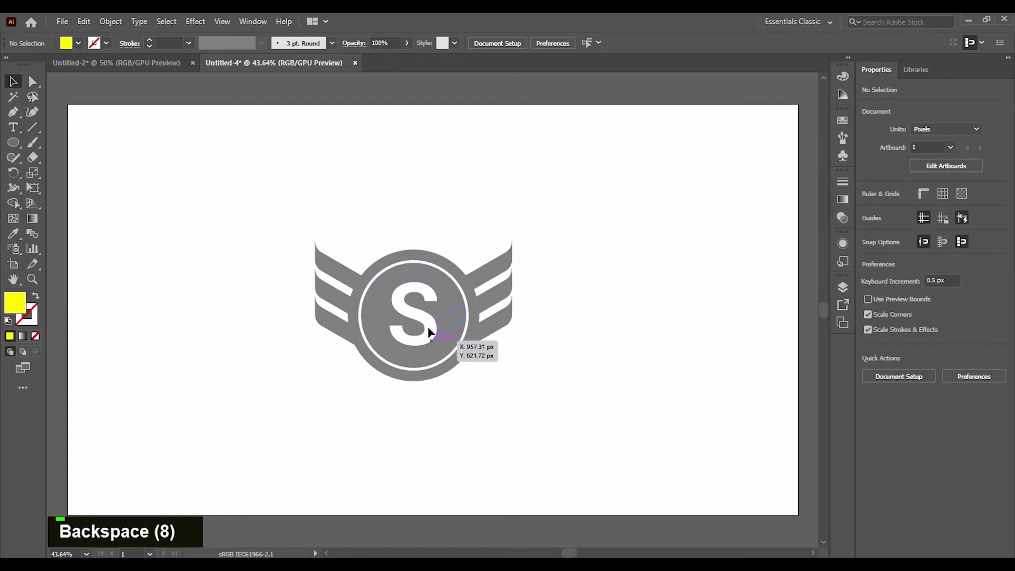
left_click_drag(426, 276, 420, 220)
left_click_drag(453, 299, 459, 352)
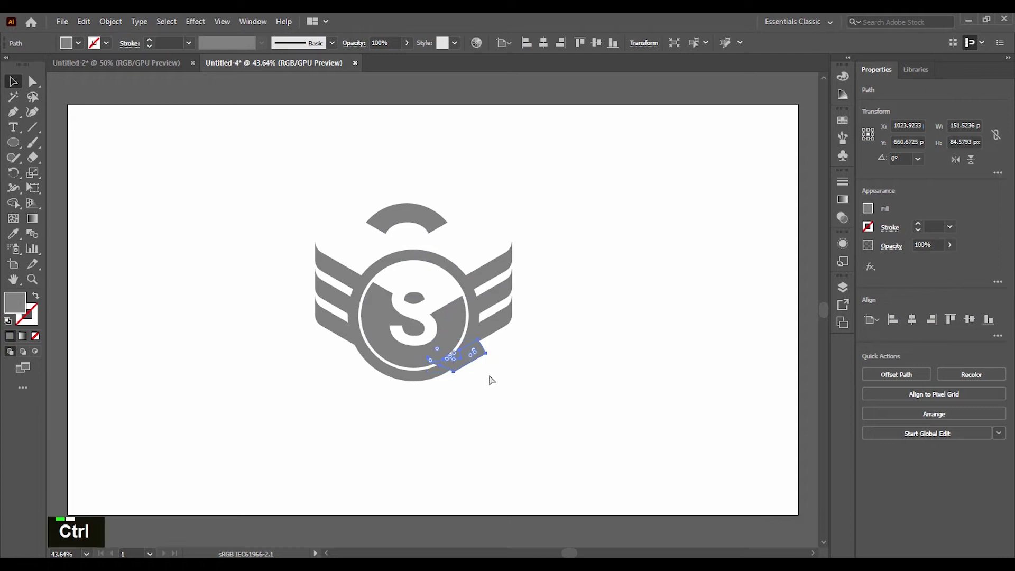
key("ctrl+z")
key("ctrl+z")
Select all the gray badge pieces and combine them with Pathfinder Merge.
left_click(370, 220)
left_click_drag(261, 189, 564, 424)
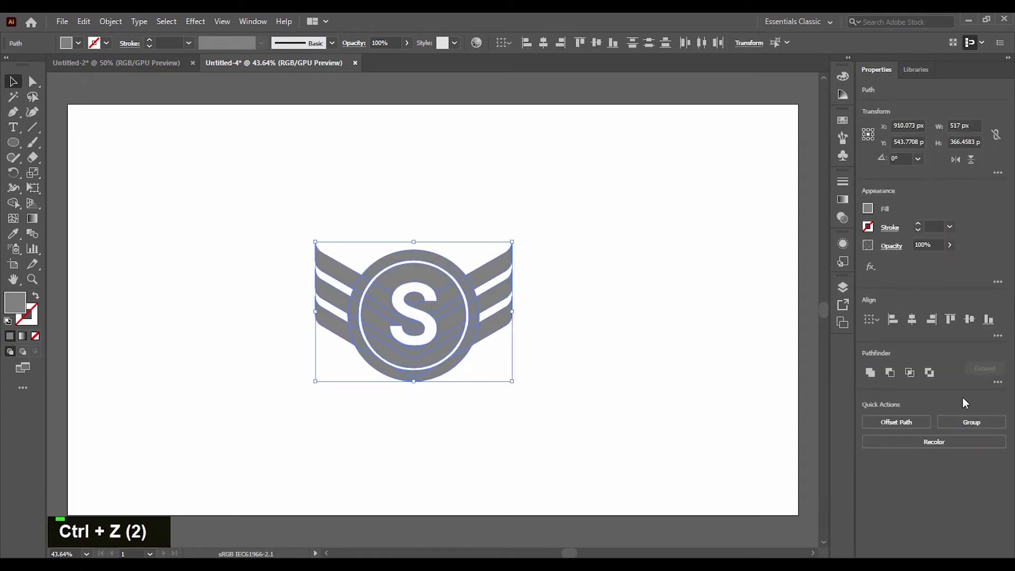
left_click(998, 382)
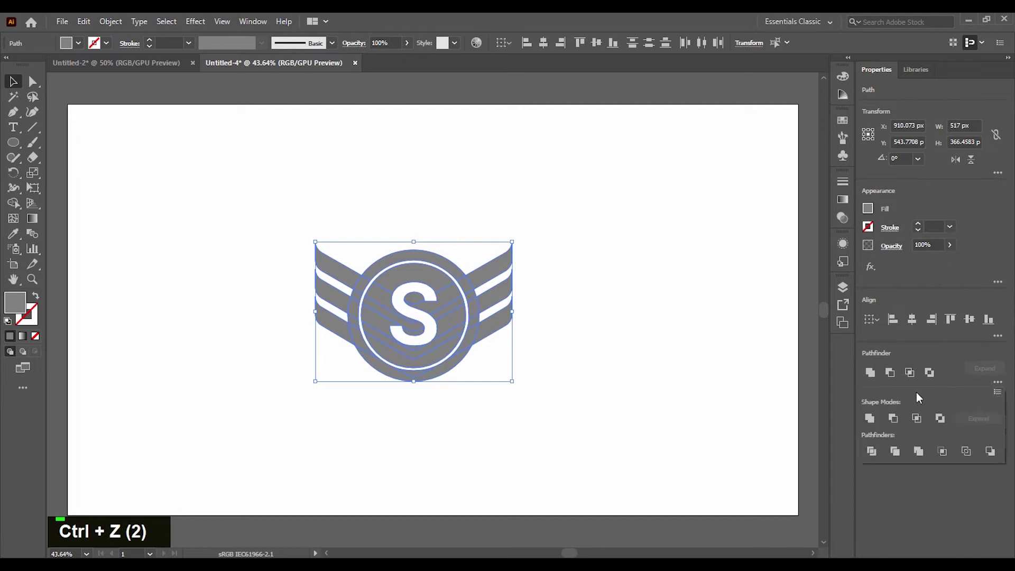
left_click(918, 452)
key("Delete")
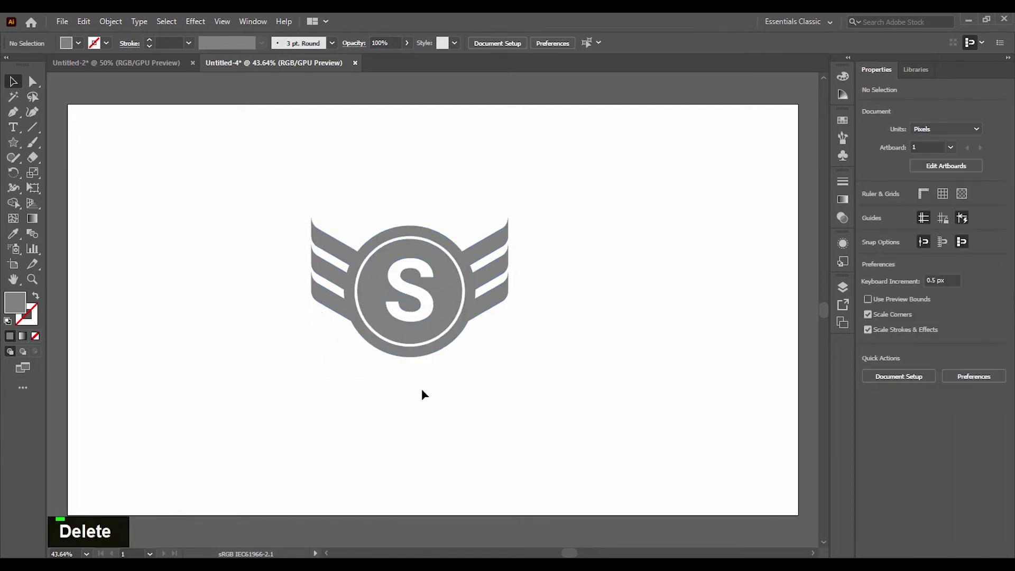
Draw a gray five-pointed star centred above the circle and place two smaller stars, about 55 px wide, along the circle's upper right edge.
right_click(12, 143)
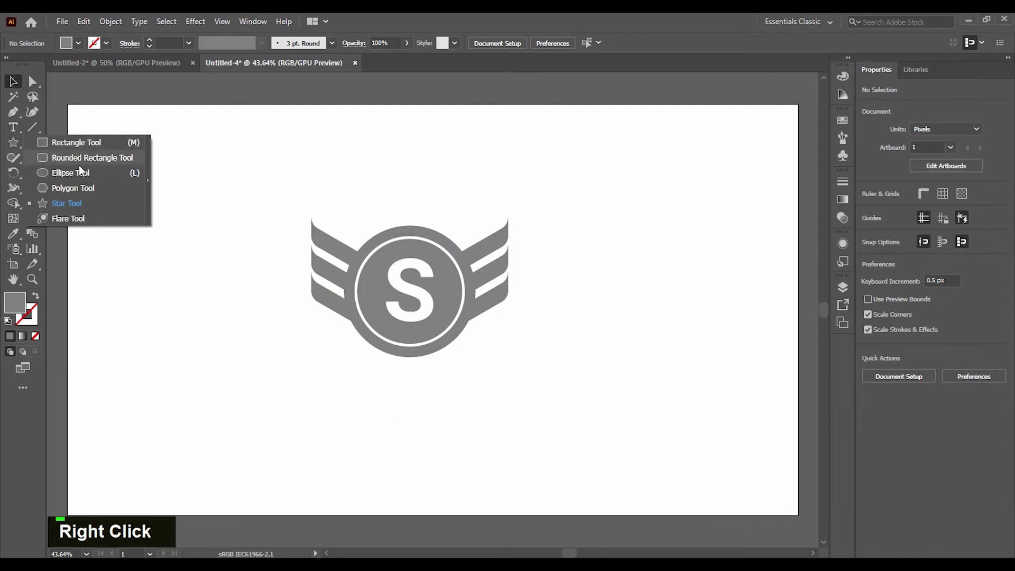
left_click(58, 206)
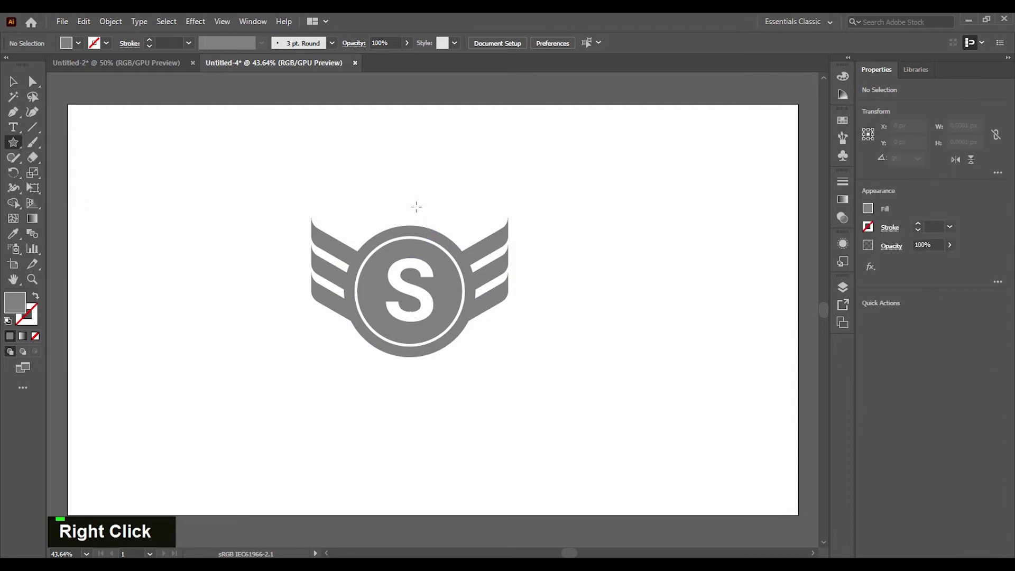
left_click_drag(405, 189, 473, 240)
left_click(8, 83)
left_click(248, 157)
left_click(469, 211)
left_click(474, 201)
Nudge the inner small star up and left and the outer one slightly up to follow the circle's curve.
left_click(450, 219)
key("Up")
key("Up")
key("Left")
key("Left")
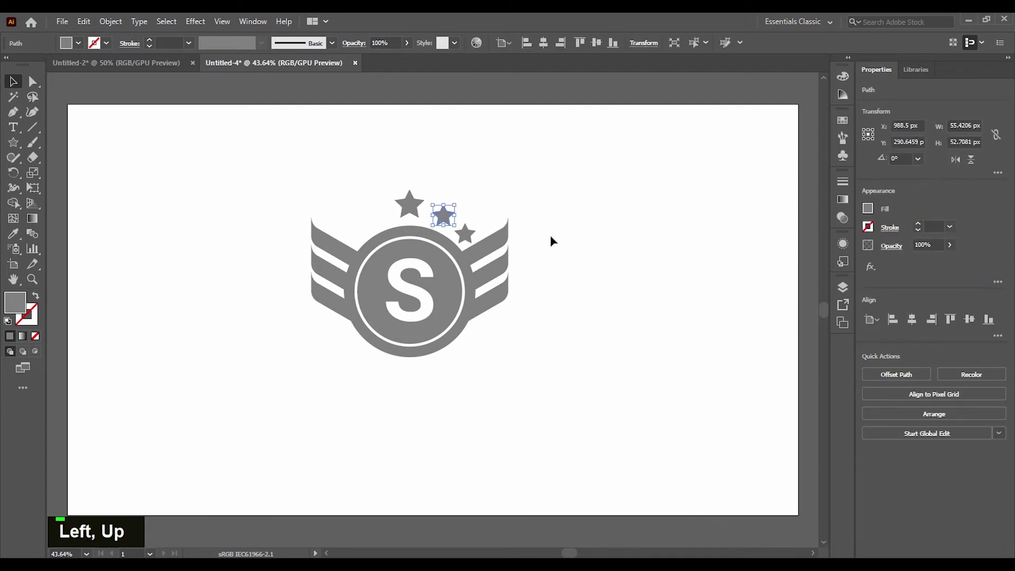
left_click(554, 260)
left_click(464, 234)
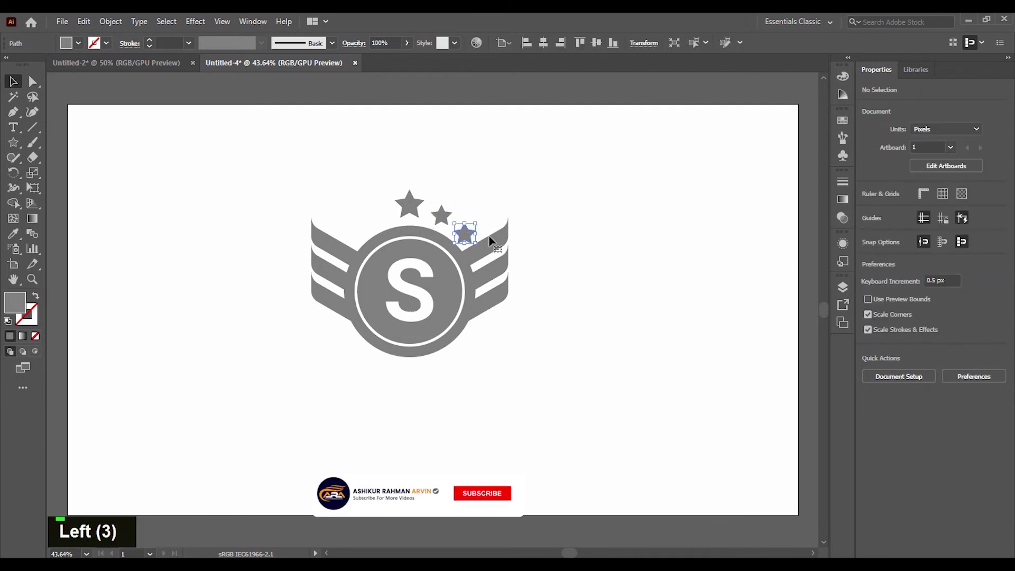
key("Up")
left_click(577, 259)
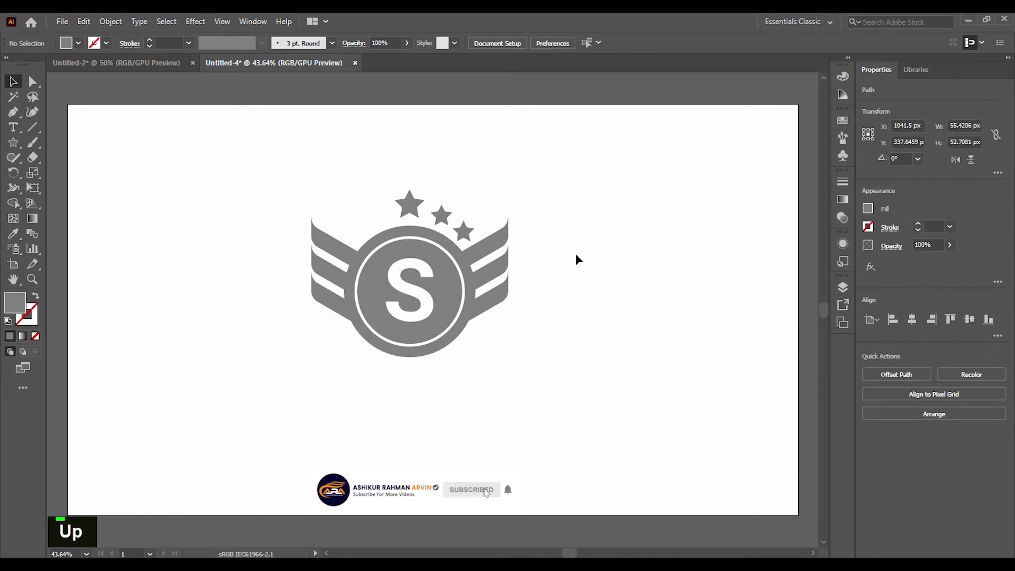
Copy the two small stars horizontally to the circle's upper left side and nudge the inner copy right to mirror the opposite stars.
left_click(460, 231)
left_click_drag(461, 232, 357, 234)
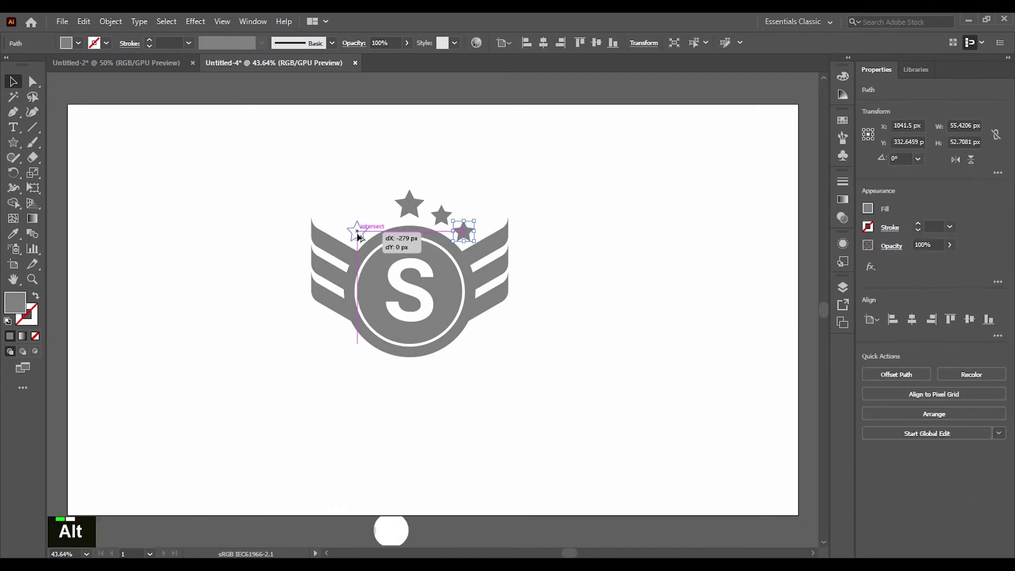
left_click(442, 216)
left_click_drag(442, 217, 376, 217)
key("Right")
key("Right")
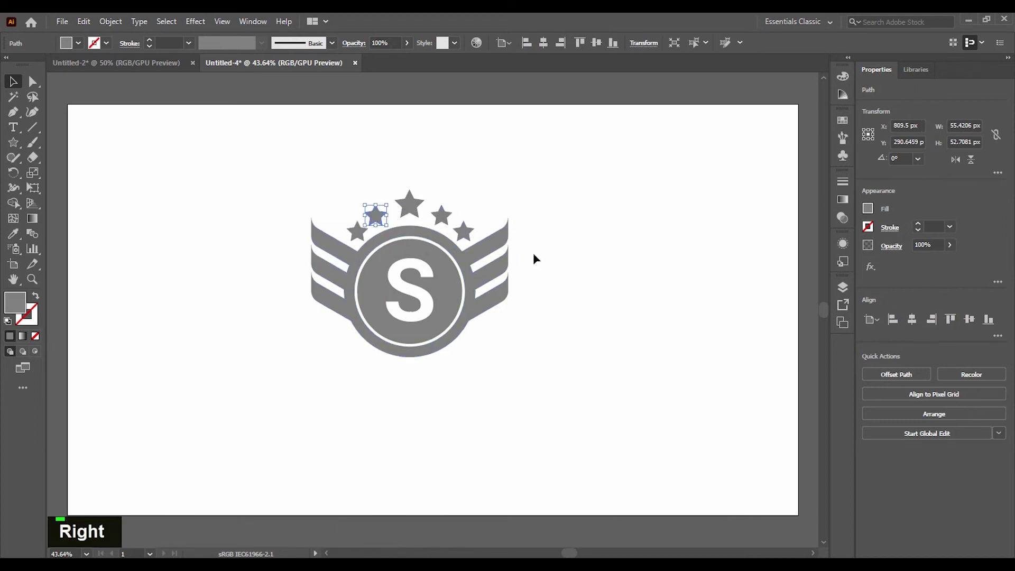
key("Right")
key("Right")
key("Right")
key("Right")
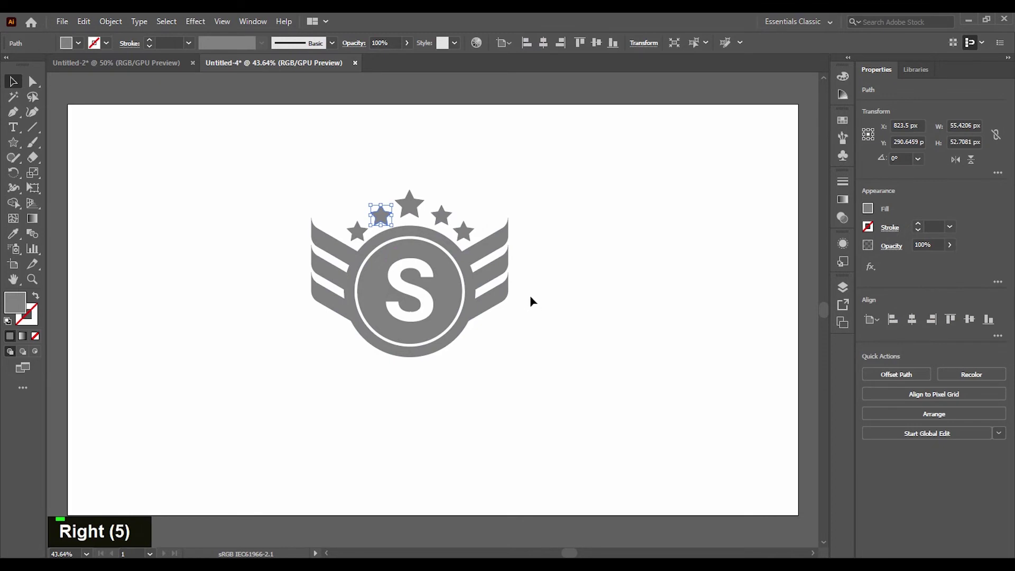
left_click(542, 307)
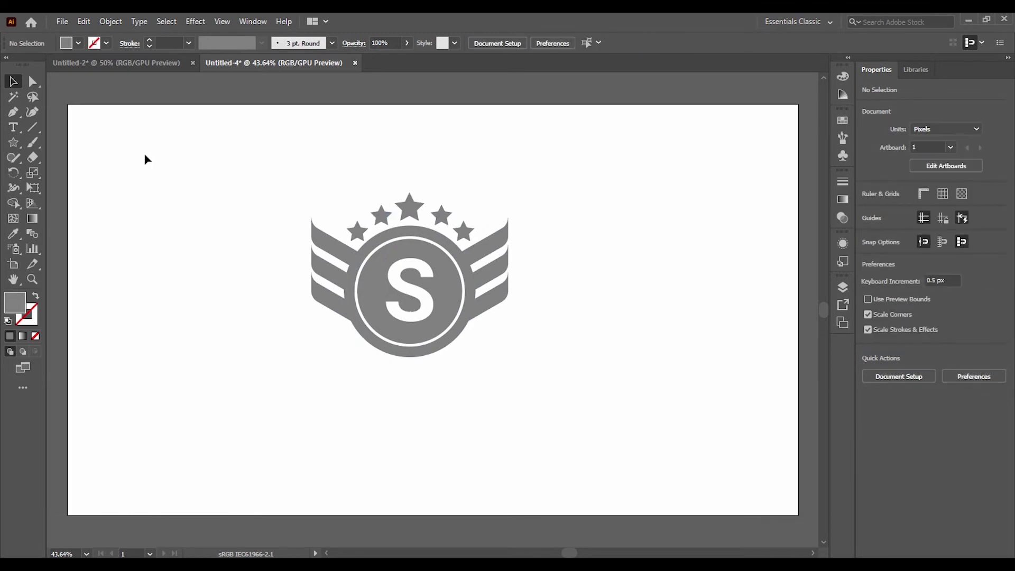
Add the text COMPANY as a single line below the winged badge.
right_click(13, 128)
left_click(63, 127)
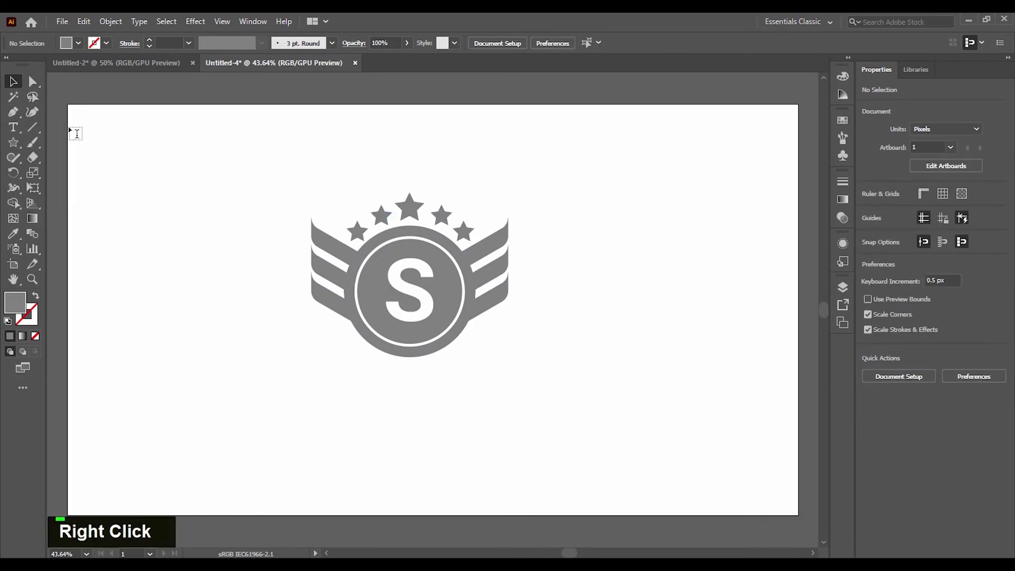
left_click_drag(353, 391, 353, 390)
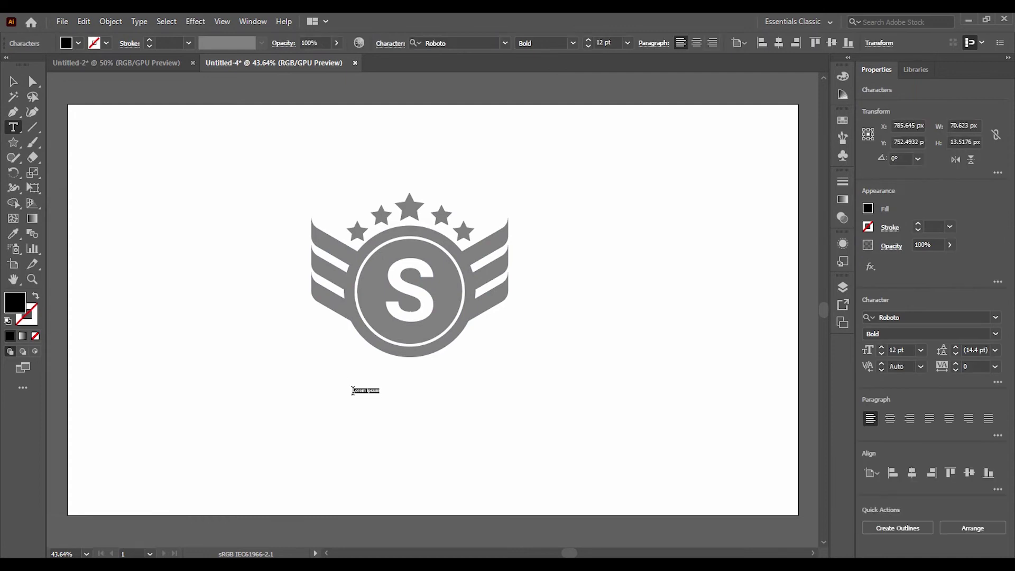
type("COM")
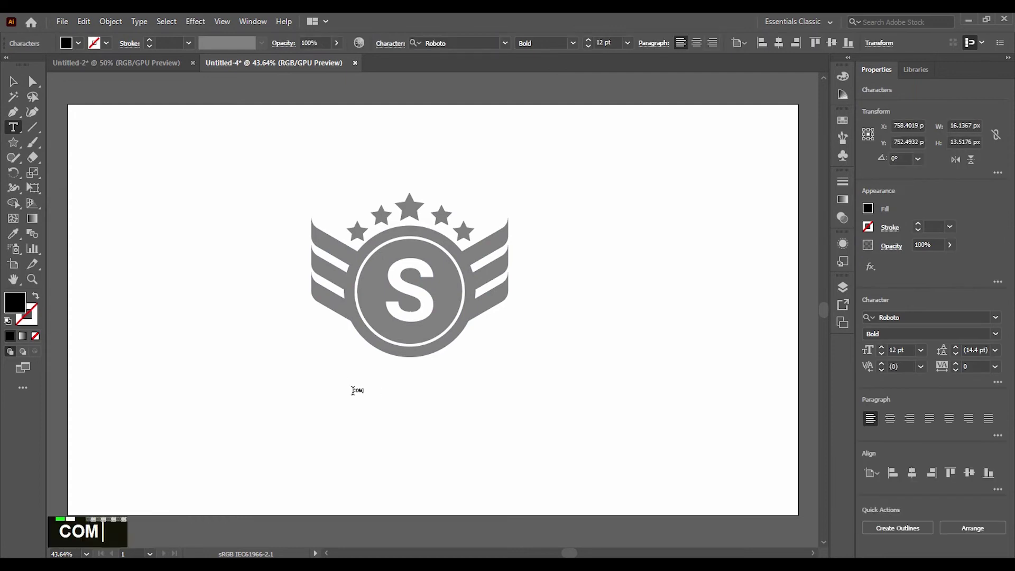
type("PANY")
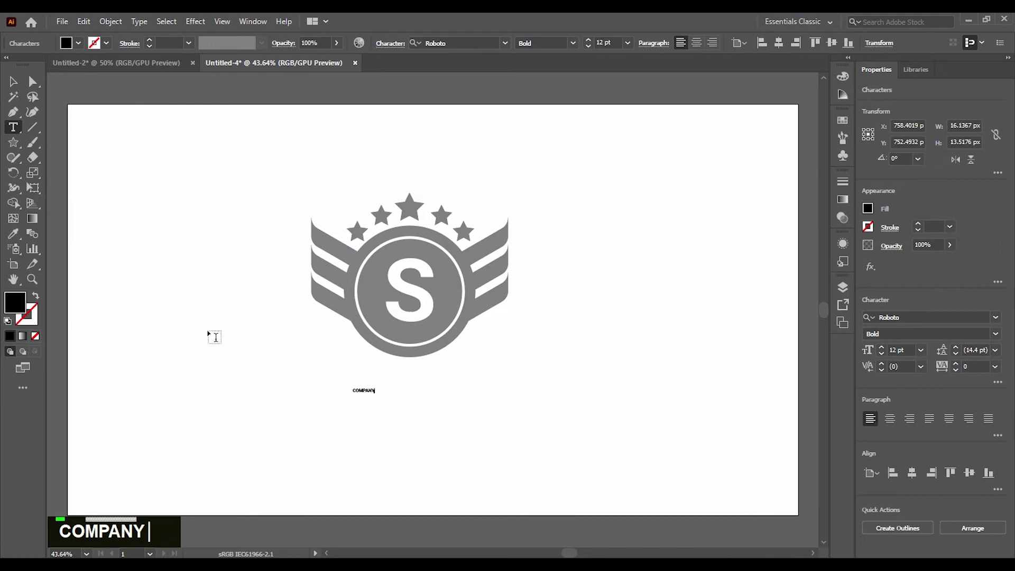
left_click(18, 93)
key("v")
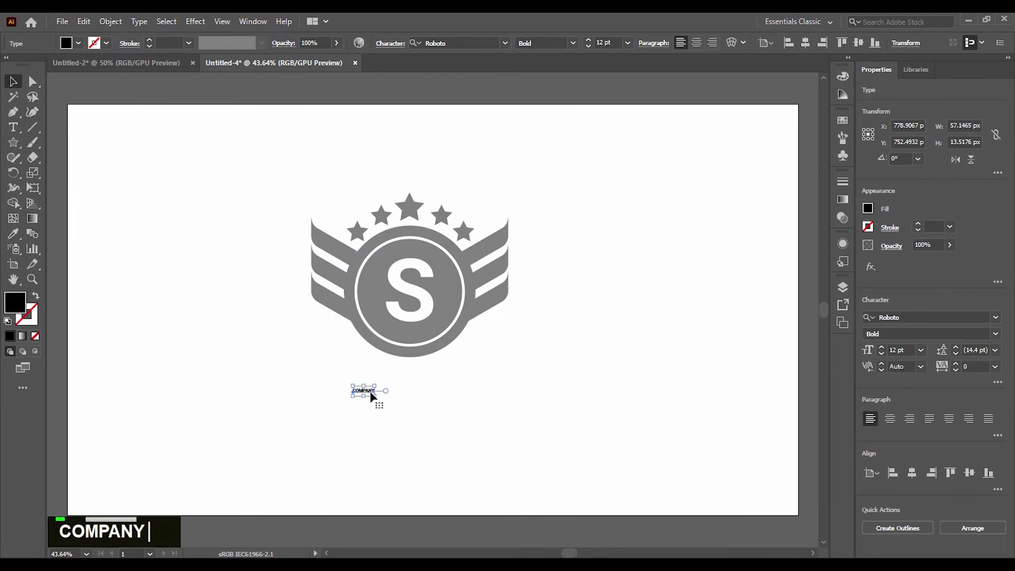
Enlarge the COMPANY text to about 530 px wide directly beneath the badge and set its font style to Regular.
left_click_drag(376, 397, 555, 500)
left_click_drag(522, 425, 484, 396)
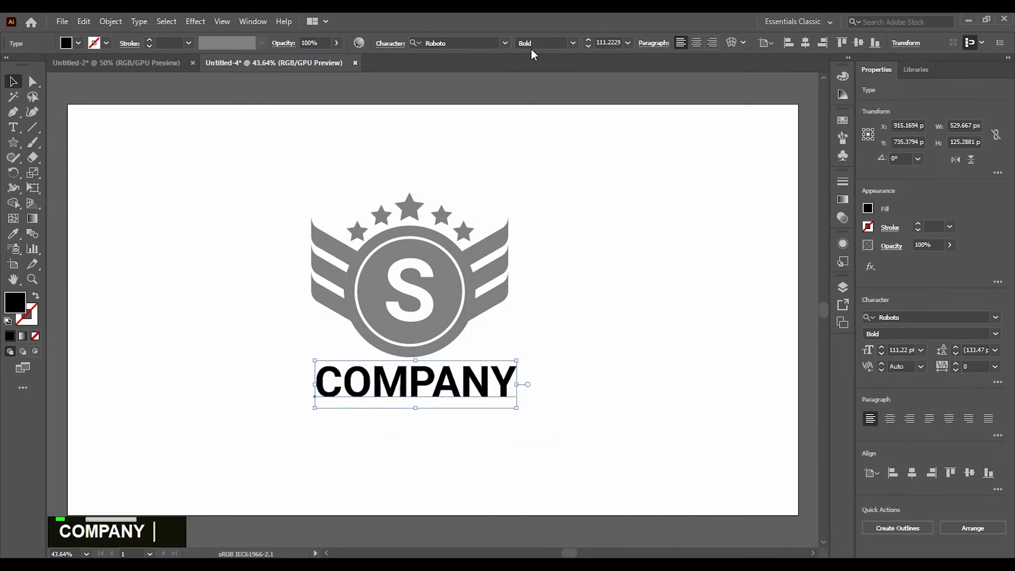
left_click(573, 43)
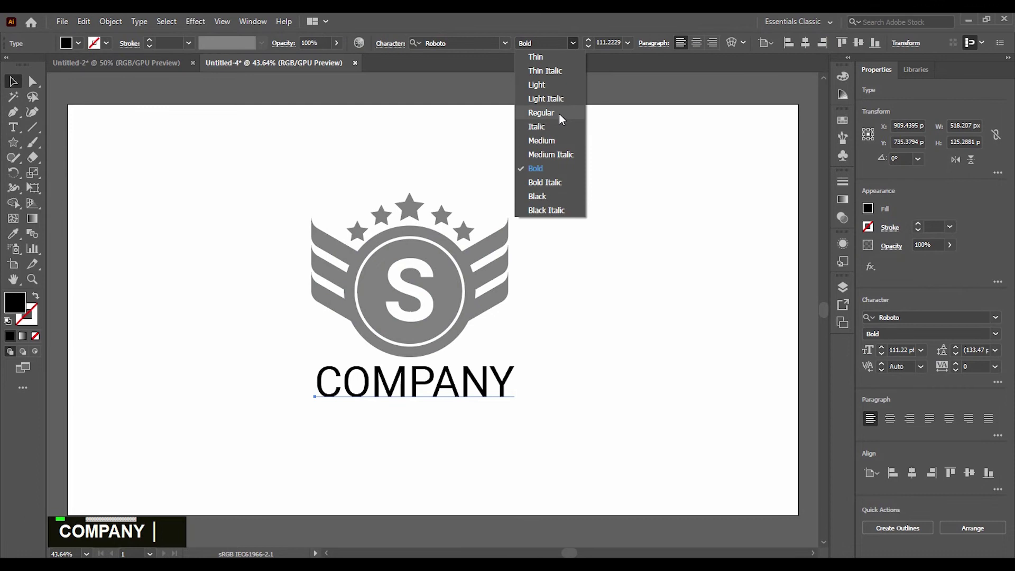
left_click(560, 114)
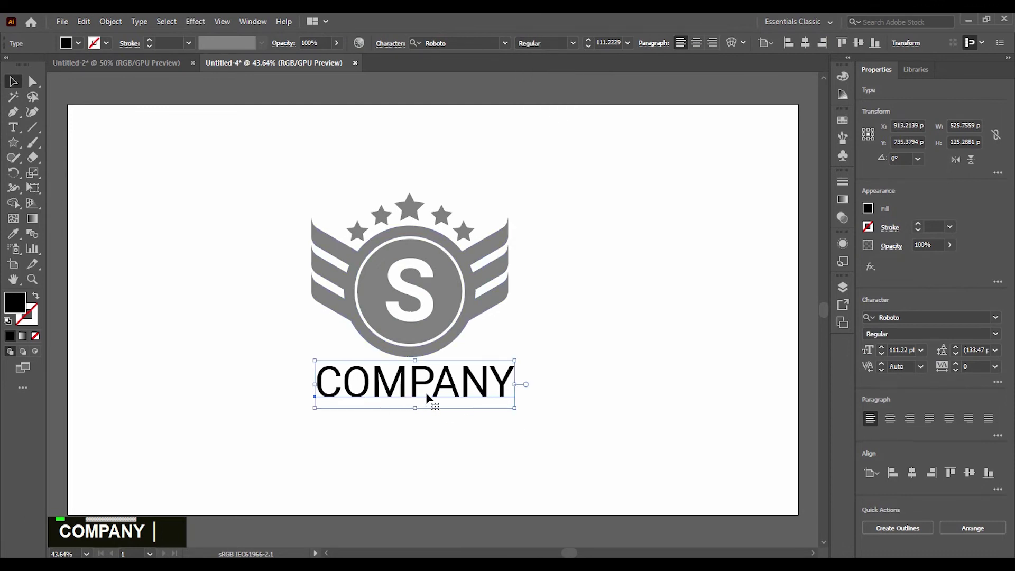
Warp the COMPANY text with a horizontal Arc envelope distortion at -56% bend.
left_click(109, 22)
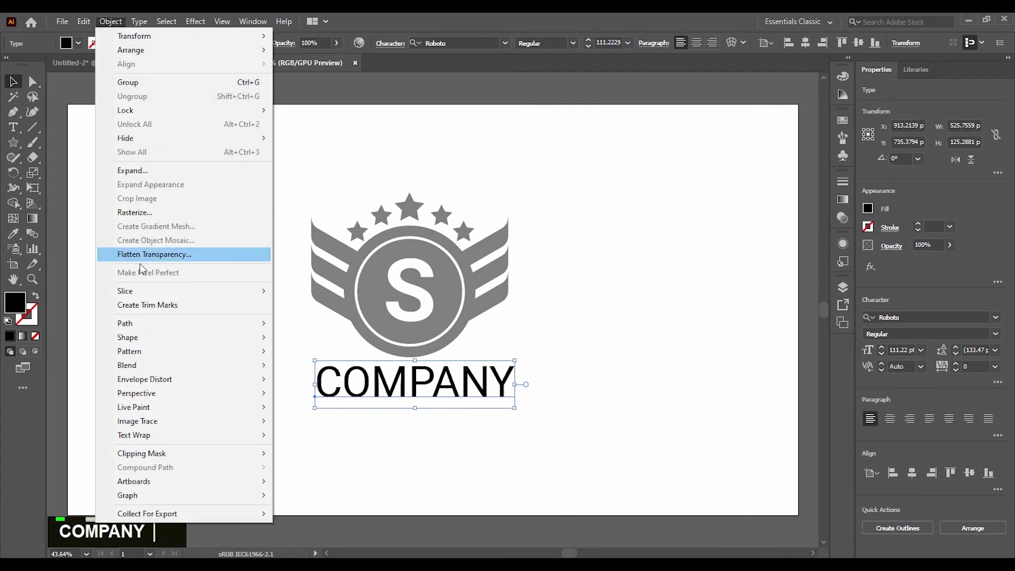
mouse_move(189, 390)
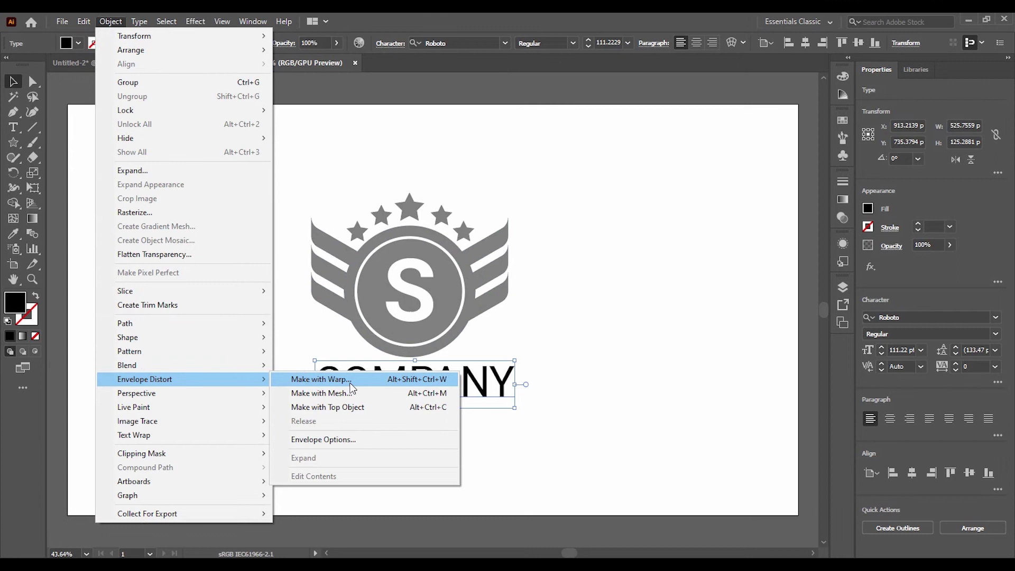
left_click(350, 381)
mouse_move(796, 186)
left_mouse_down()
mouse_move(871, 193)
mouse_move(789, 191)
left_mouse_up()
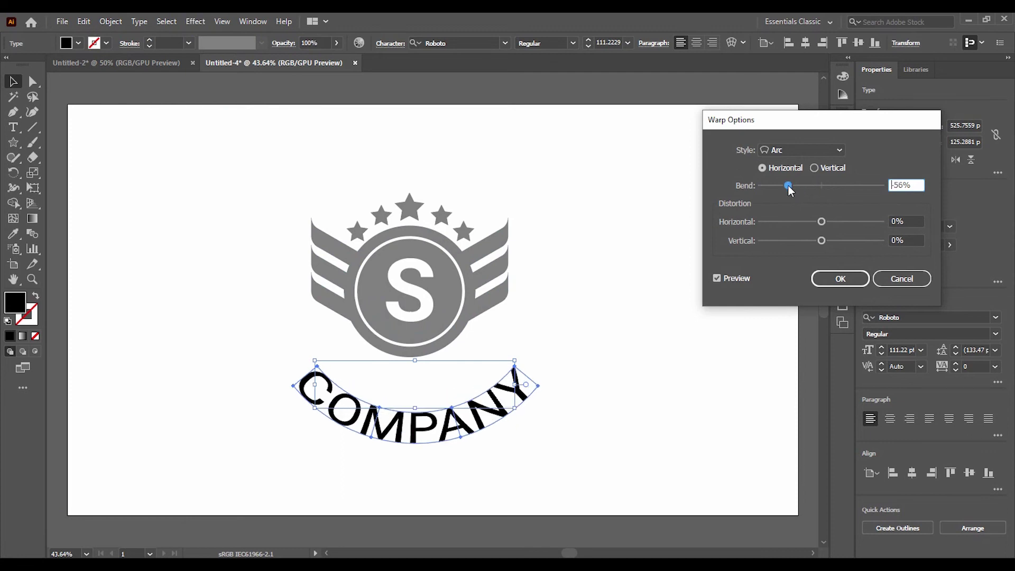
left_click(843, 278)
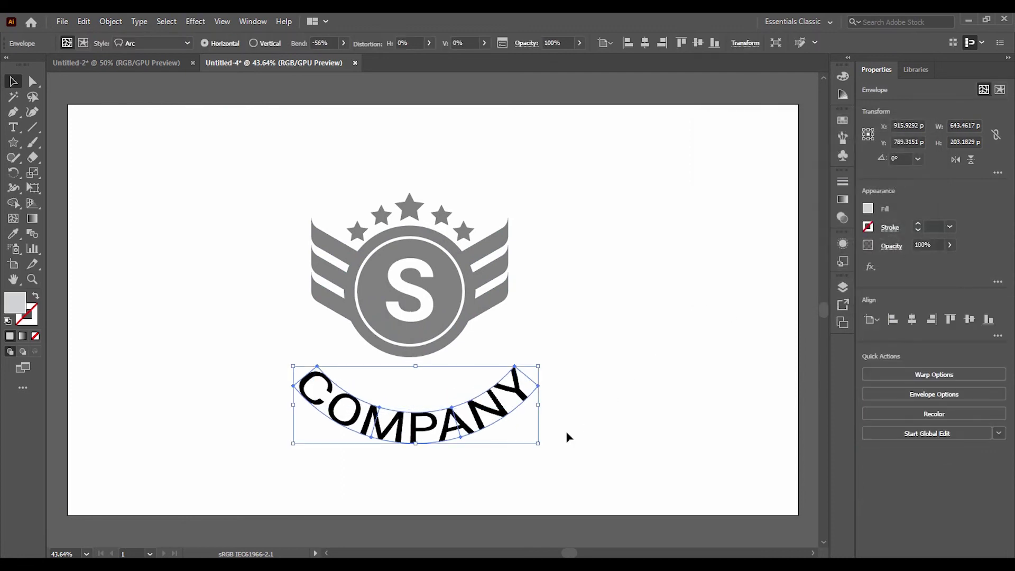
Shrink the curved COMPANY text to about 422 px wide and position it around the lower edge of the circle.
left_click_drag(539, 448, 460, 408)
key("Up")
key("Right")
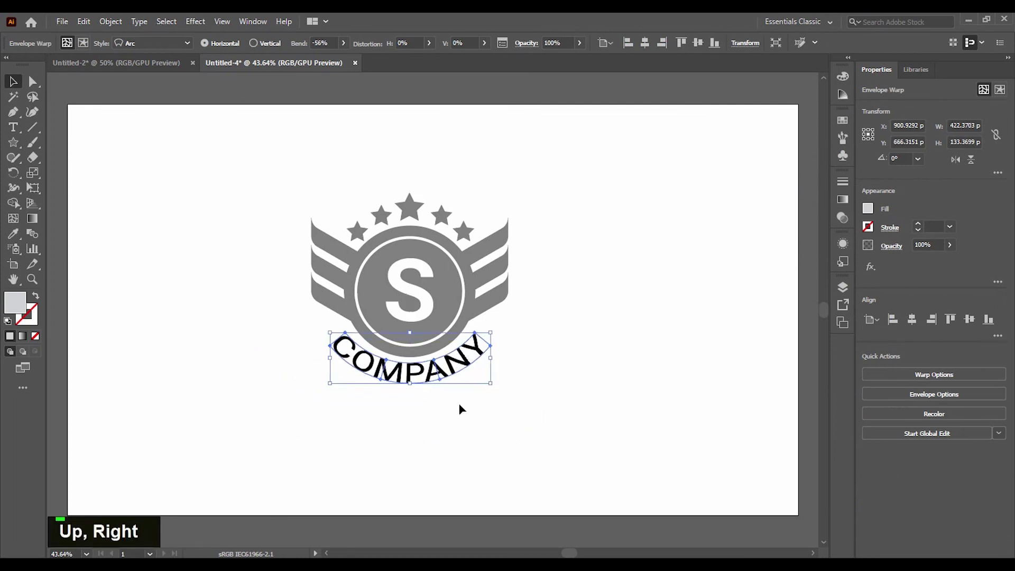
left_click(467, 403)
Ungroup the badge and fill the inner circle around the letter S with blue.
left_click(442, 289)
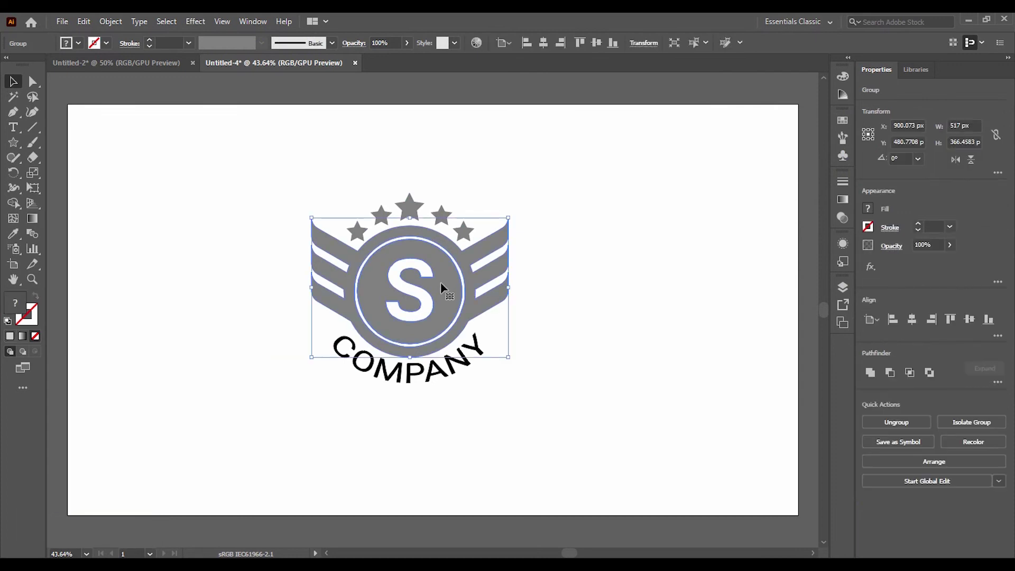
right_click(444, 287)
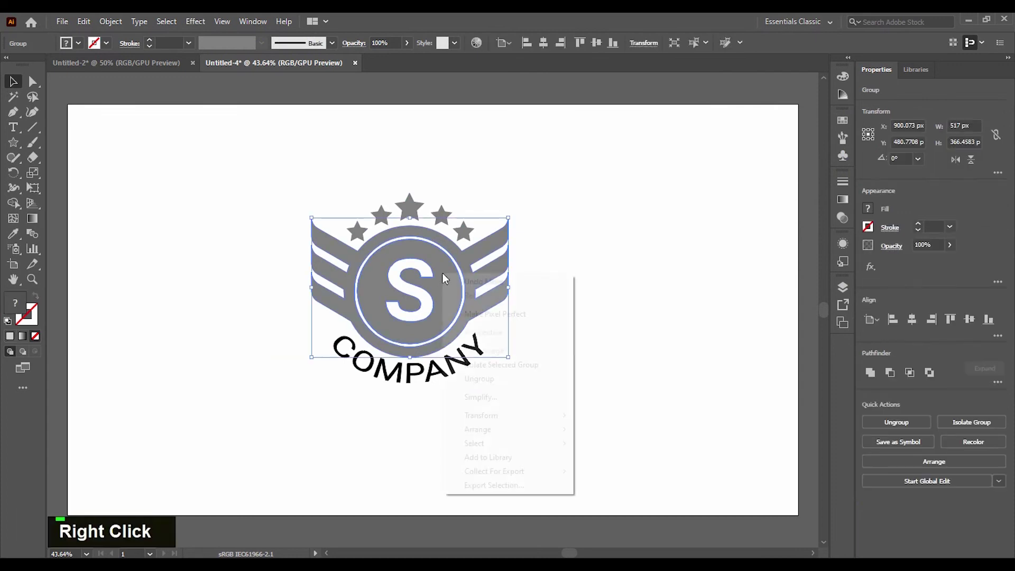
left_click(502, 379)
left_click(558, 363)
left_click(442, 296)
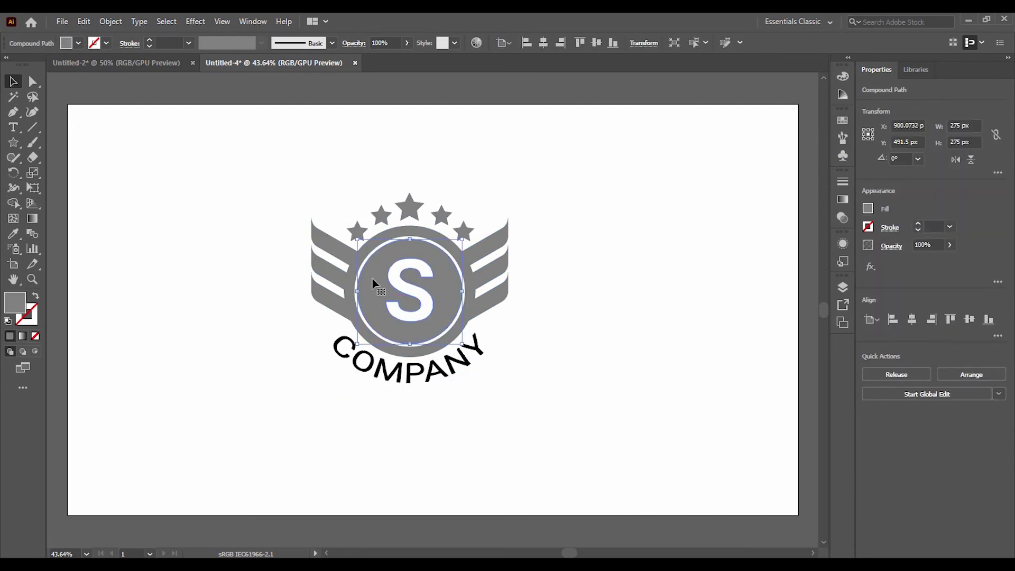
left_click(78, 43)
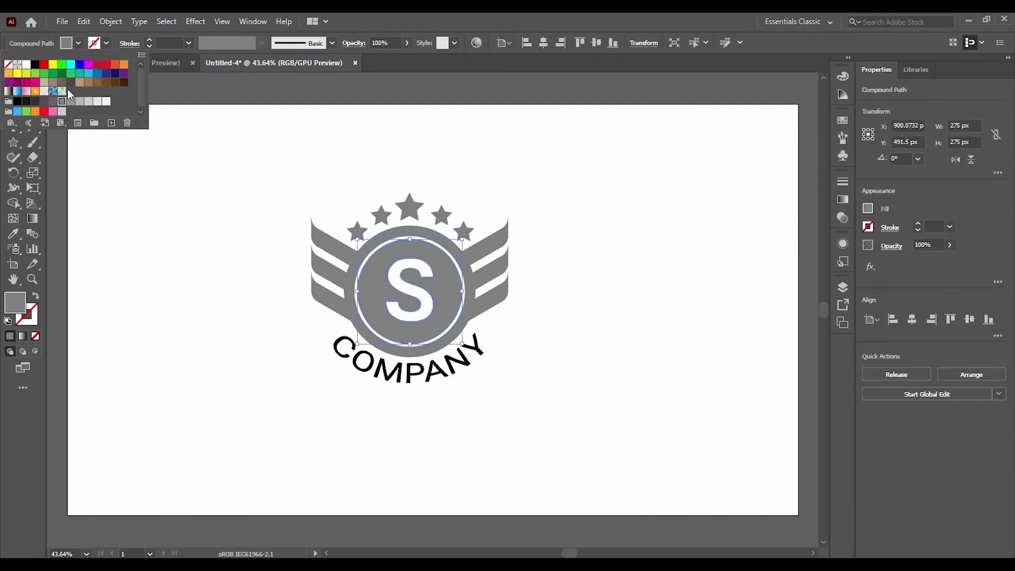
left_click(97, 79)
double_click(231, 254)
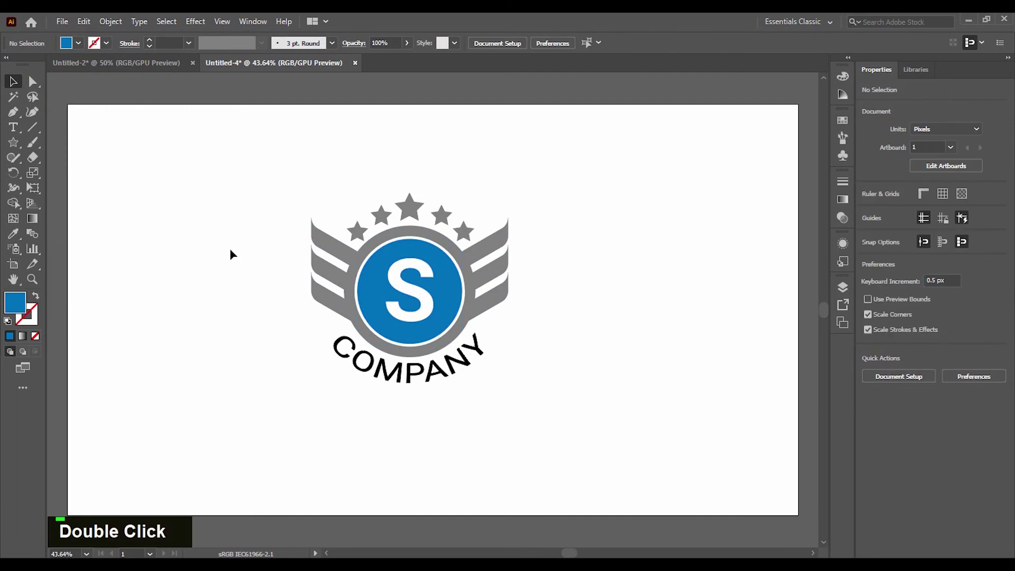
Fill the curved COMPANY text with the same gray as the wings.
left_click(364, 378)
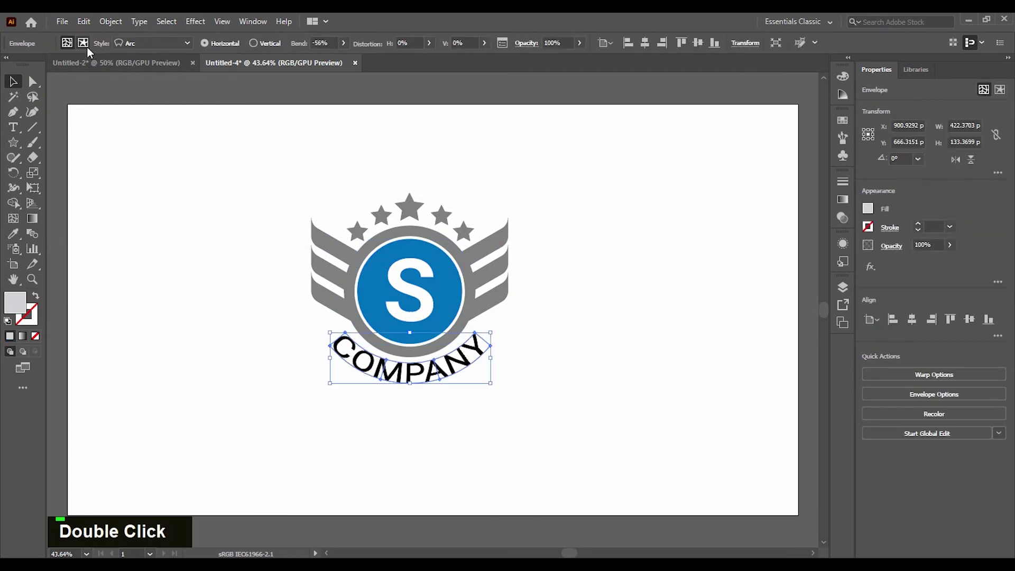
left_click(113, 44)
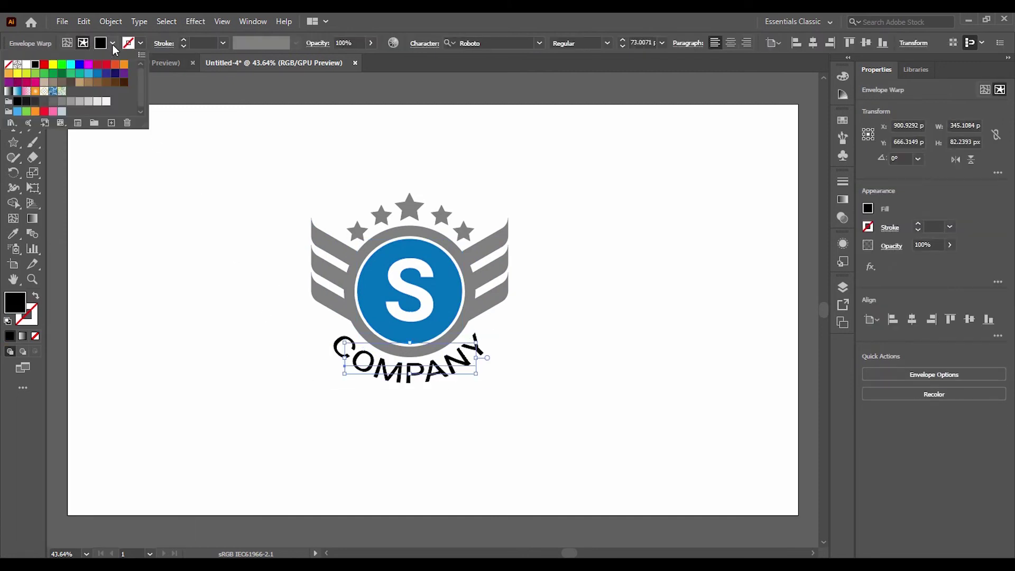
left_click(62, 104)
double_click(240, 231)
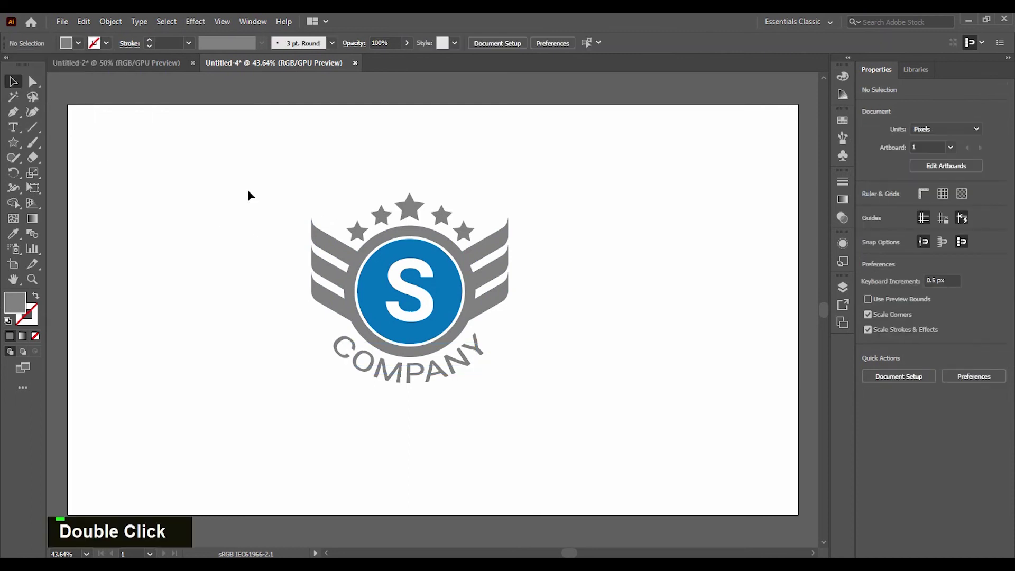
Group the whole logo, including stars, badge and COMPANY text, and copy it.
left_click_drag(421, 313, 573, 442)
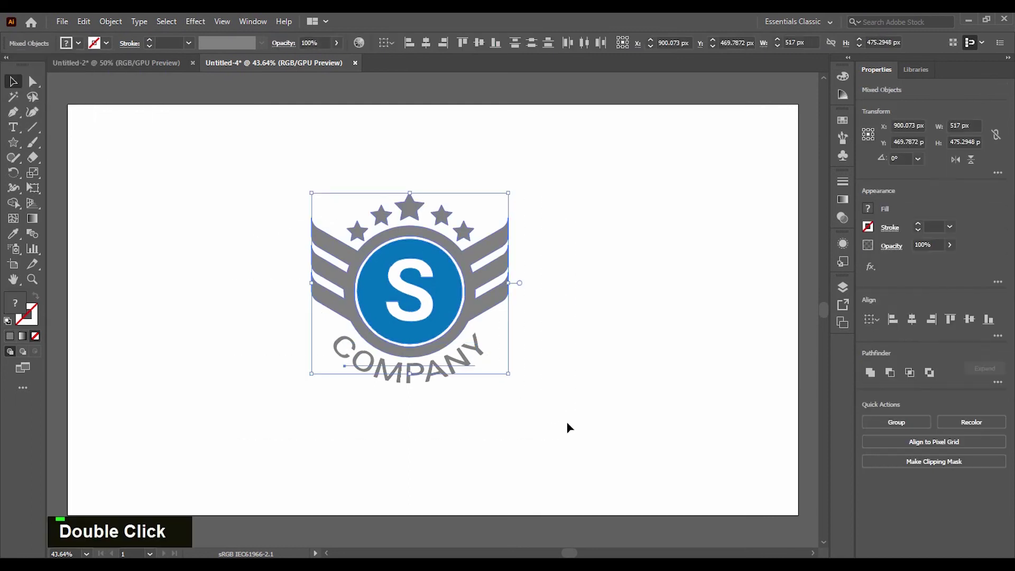
key("ctrl")
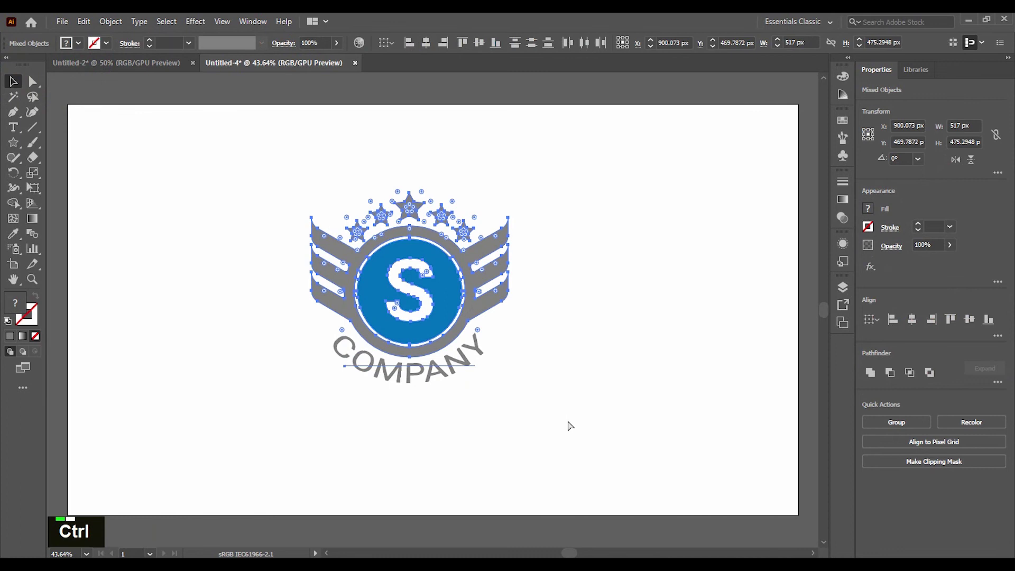
key("ctrl+g")
left_click(569, 424)
left_click(475, 362)
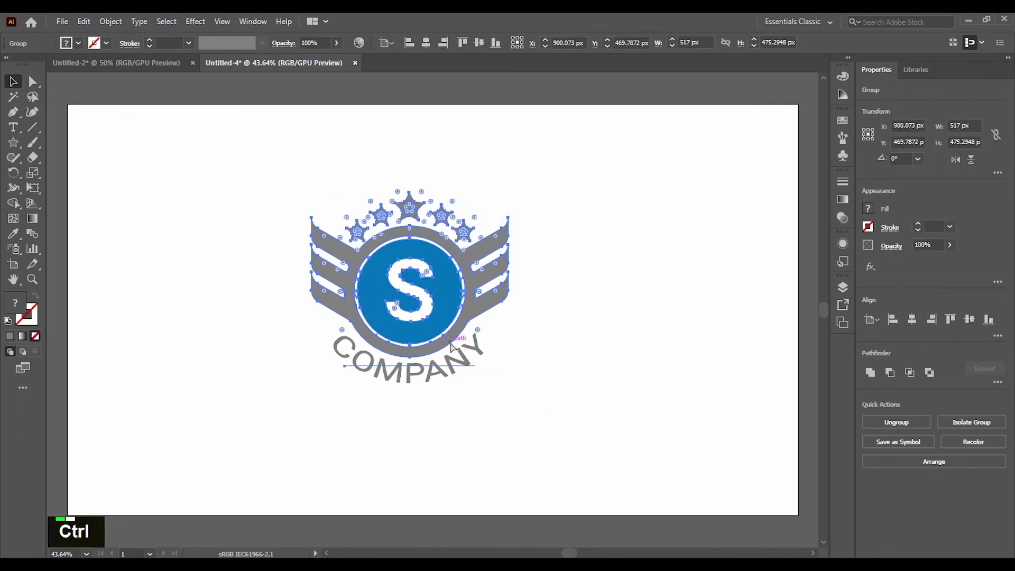
key("ctrl+c")
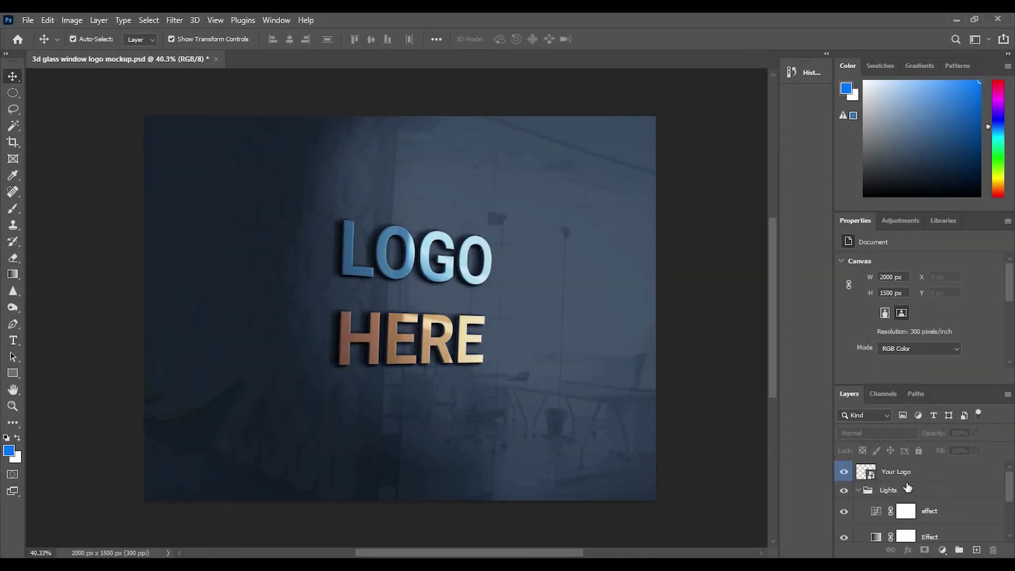
Switch to the Photoshop glass window mockup and replace the LOGO HERE artwork in Your Logo with the copied logo as pixels, about 1715 px wide.
double_click(872, 478)
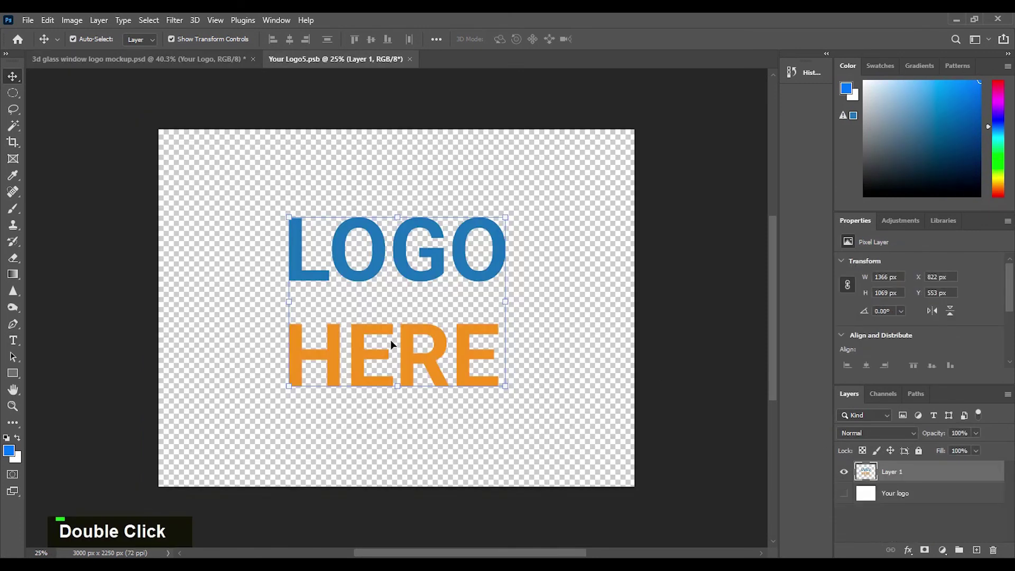
key("BackSpace")
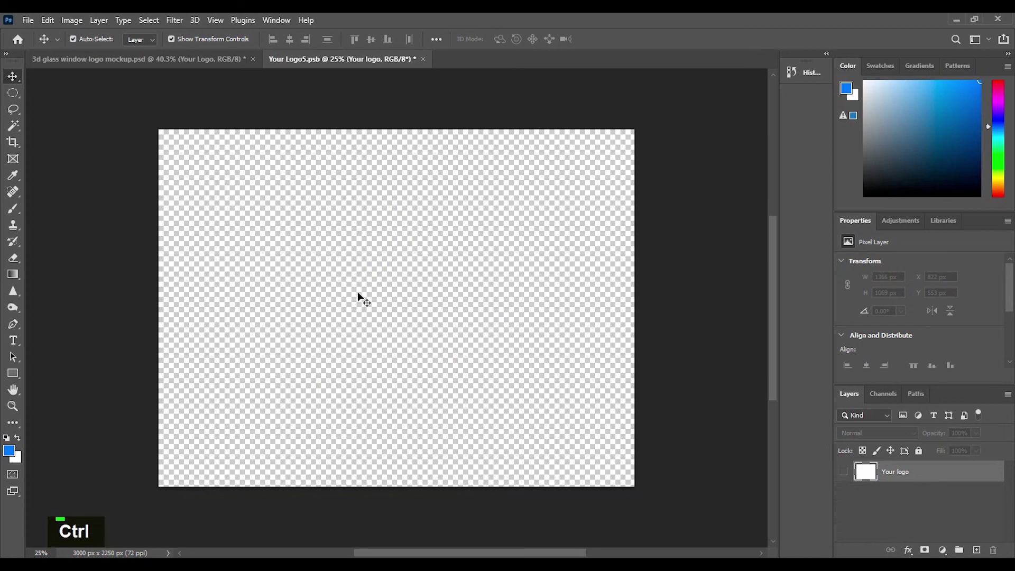
key("ctrl+v")
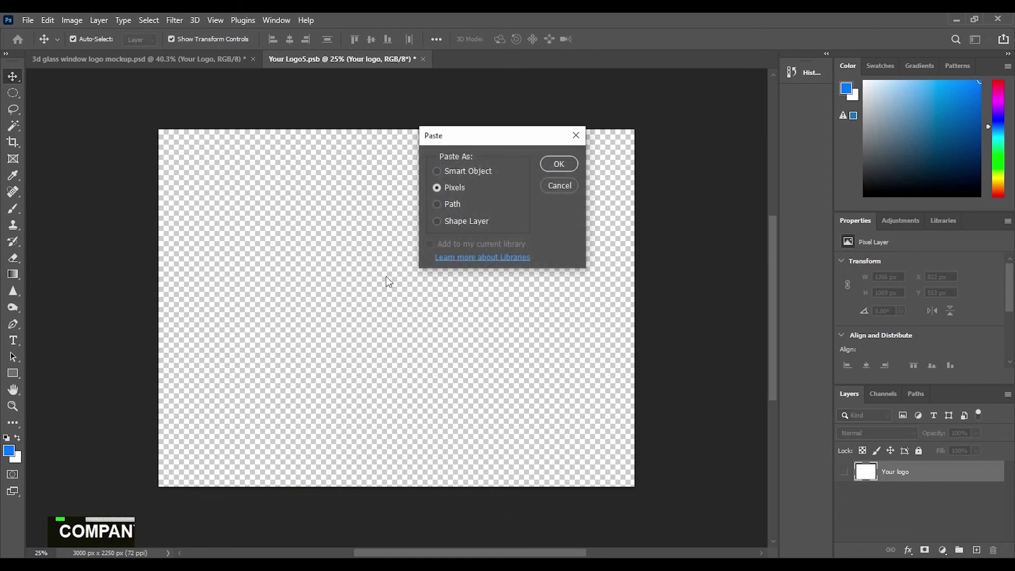
left_click(575, 166)
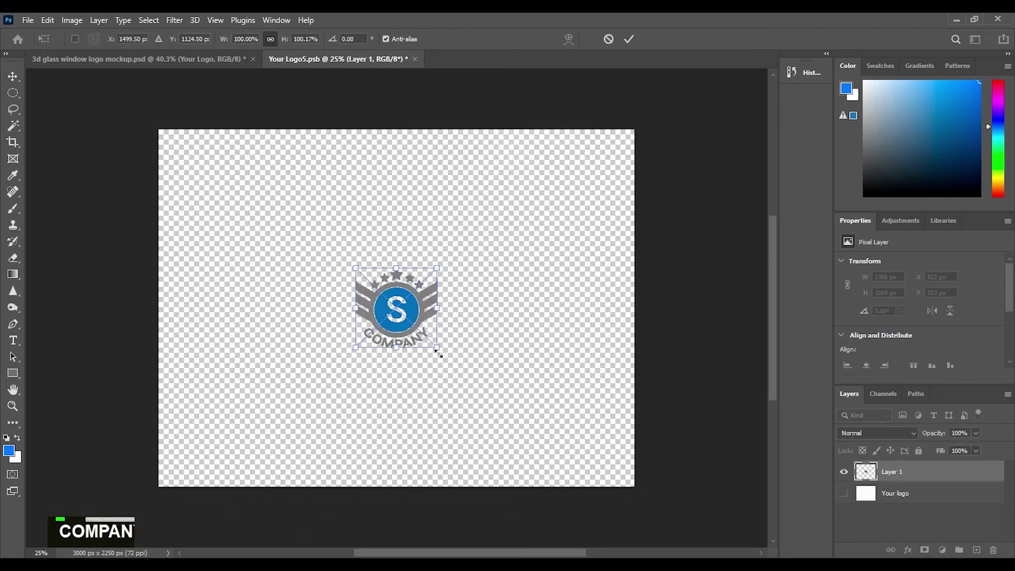
left_click_drag(437, 349, 532, 440)
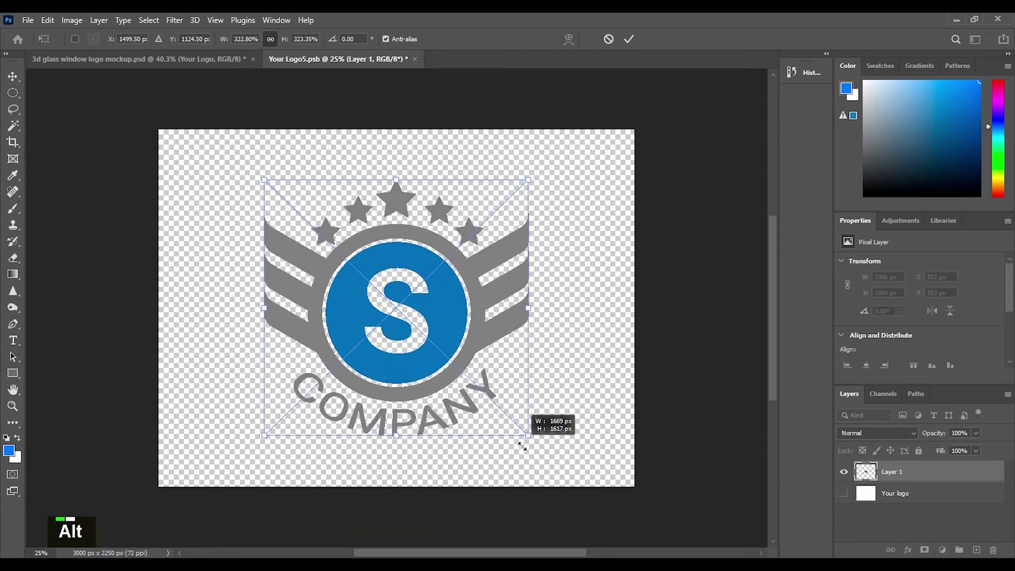
left_click(628, 39)
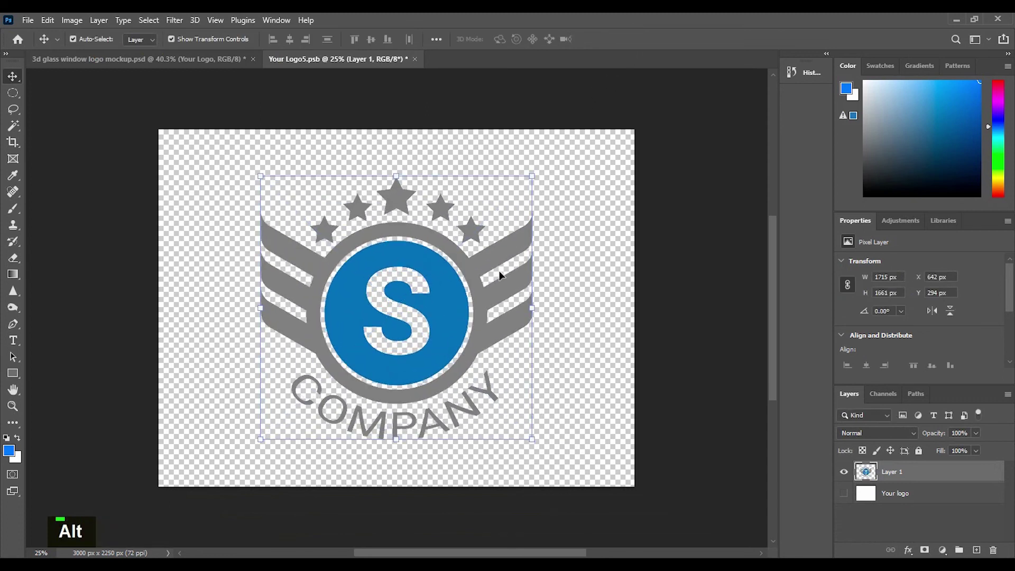
Save the Your Logo smart object and return to the 3d glass window logo mockup.
key("ctrl")
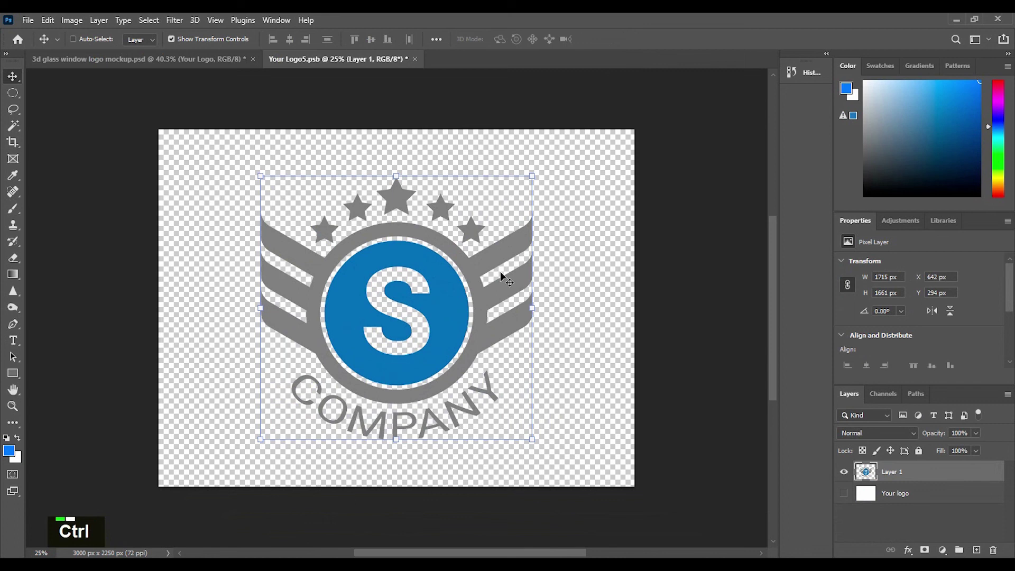
key("ctrl+s")
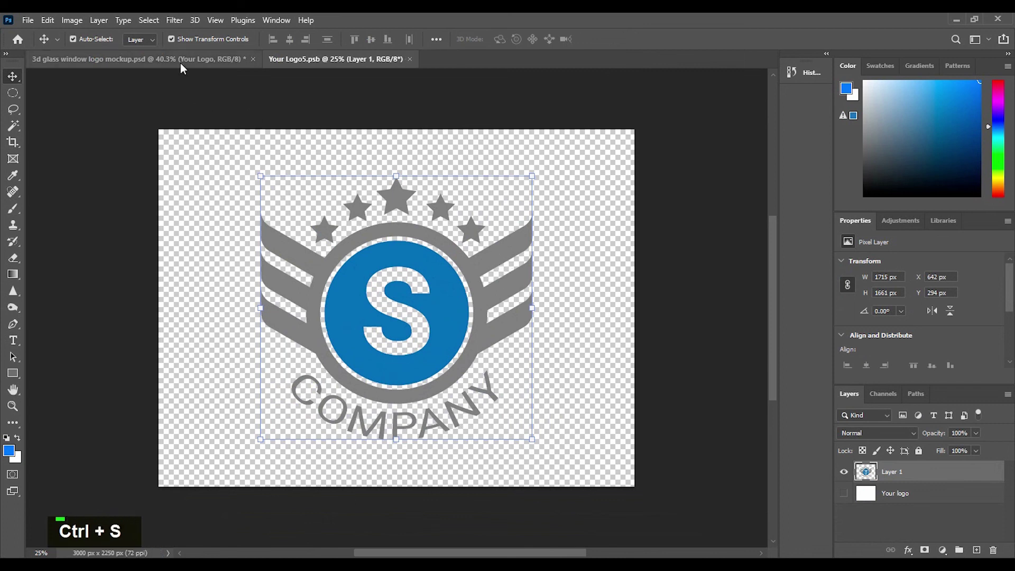
left_click(181, 62)
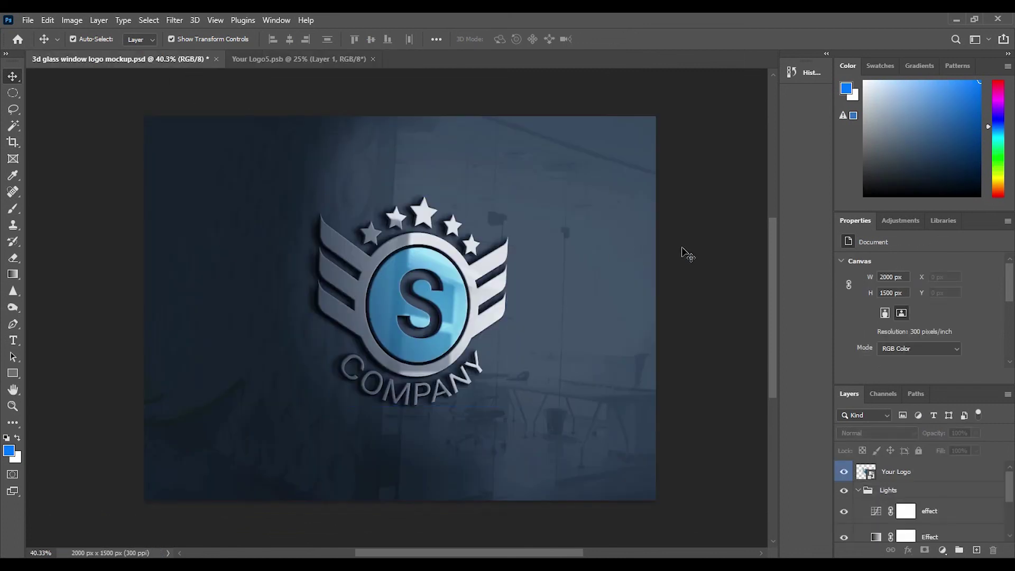